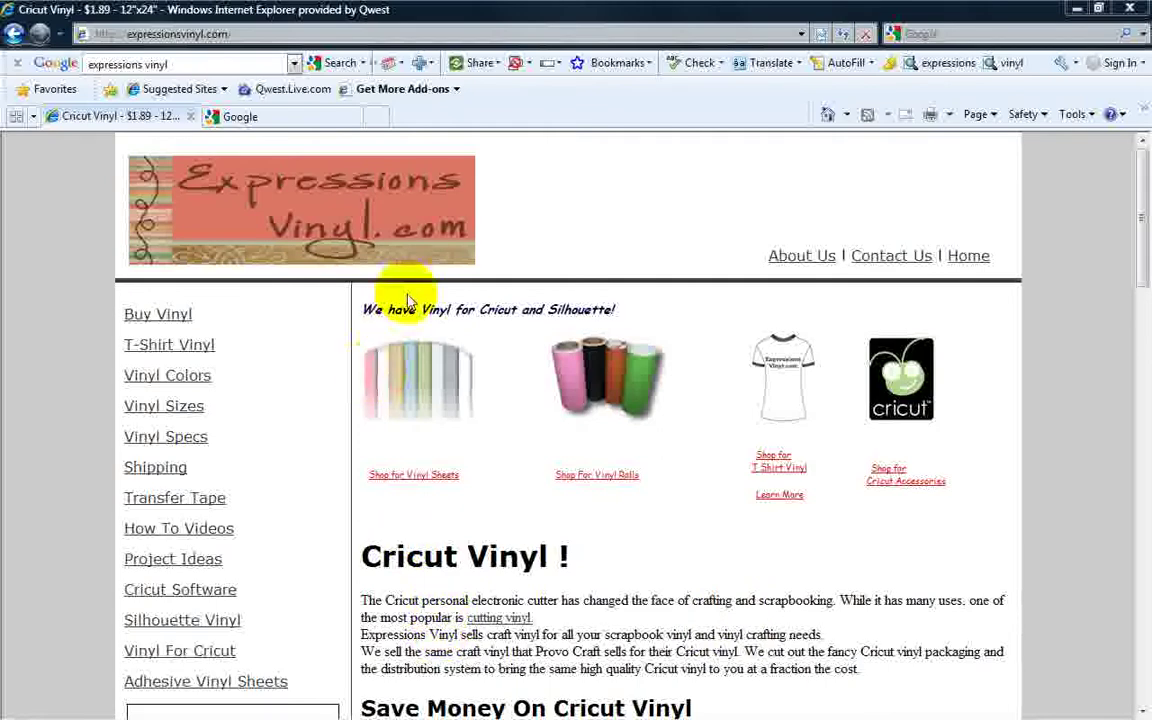
Run a Google Images search for 'car shape'
left_click(294, 121)
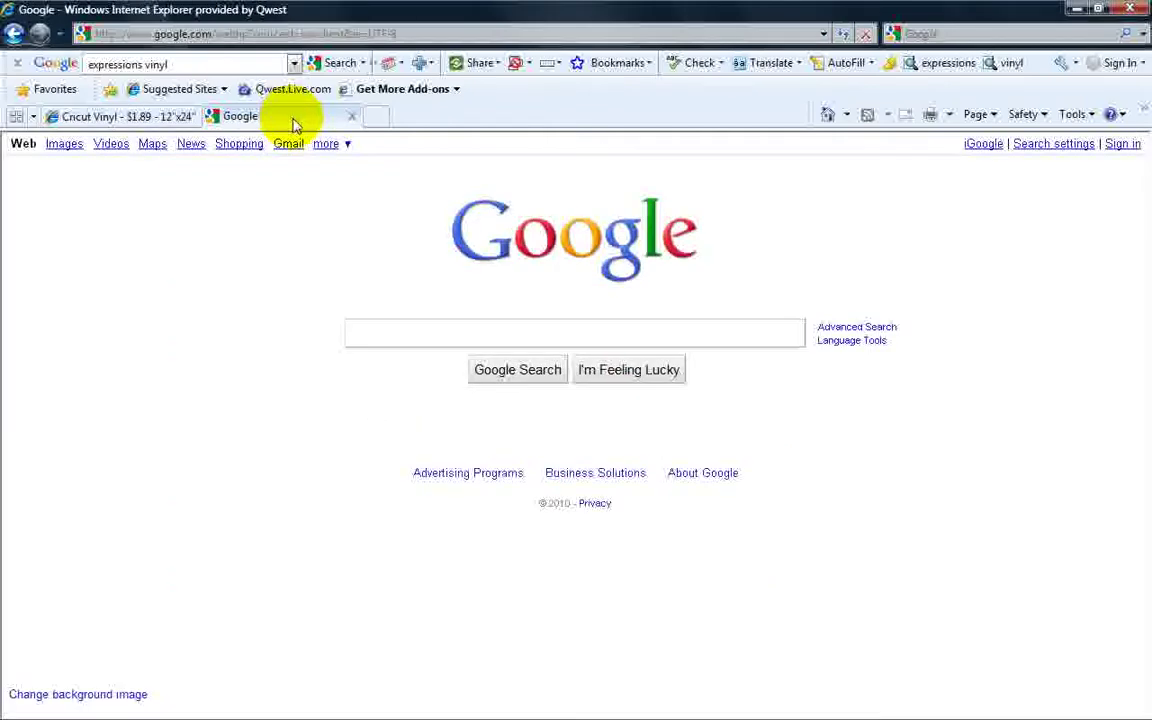
left_click(402, 333)
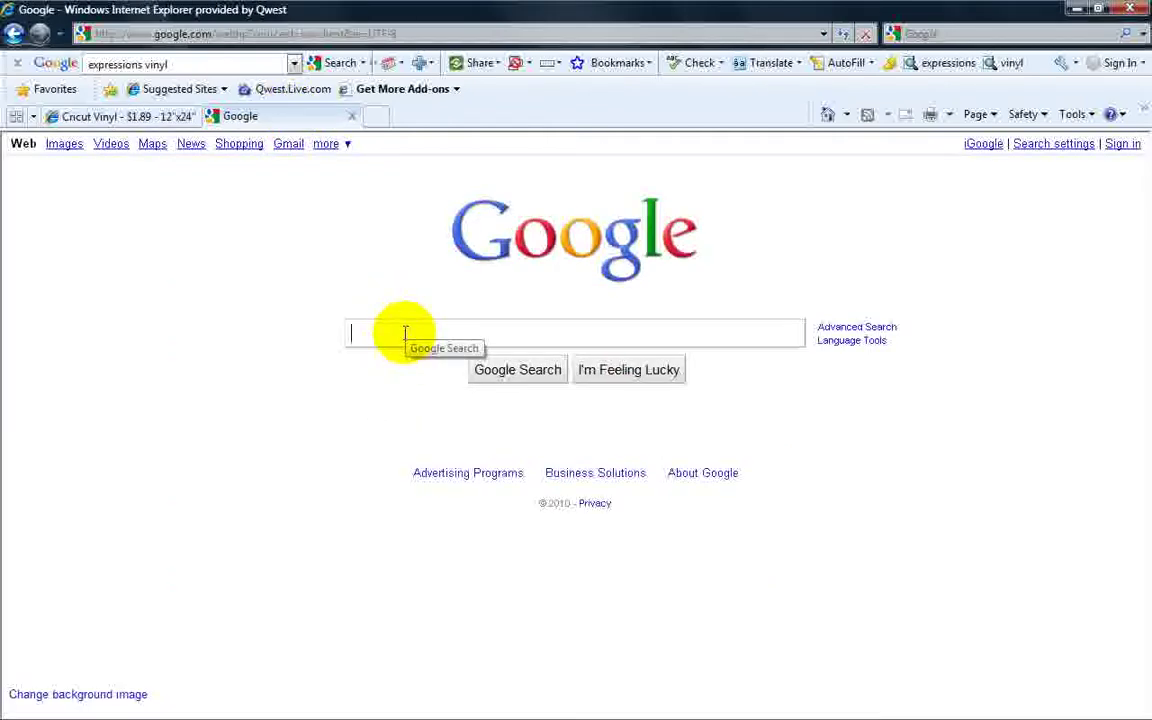
type("car")
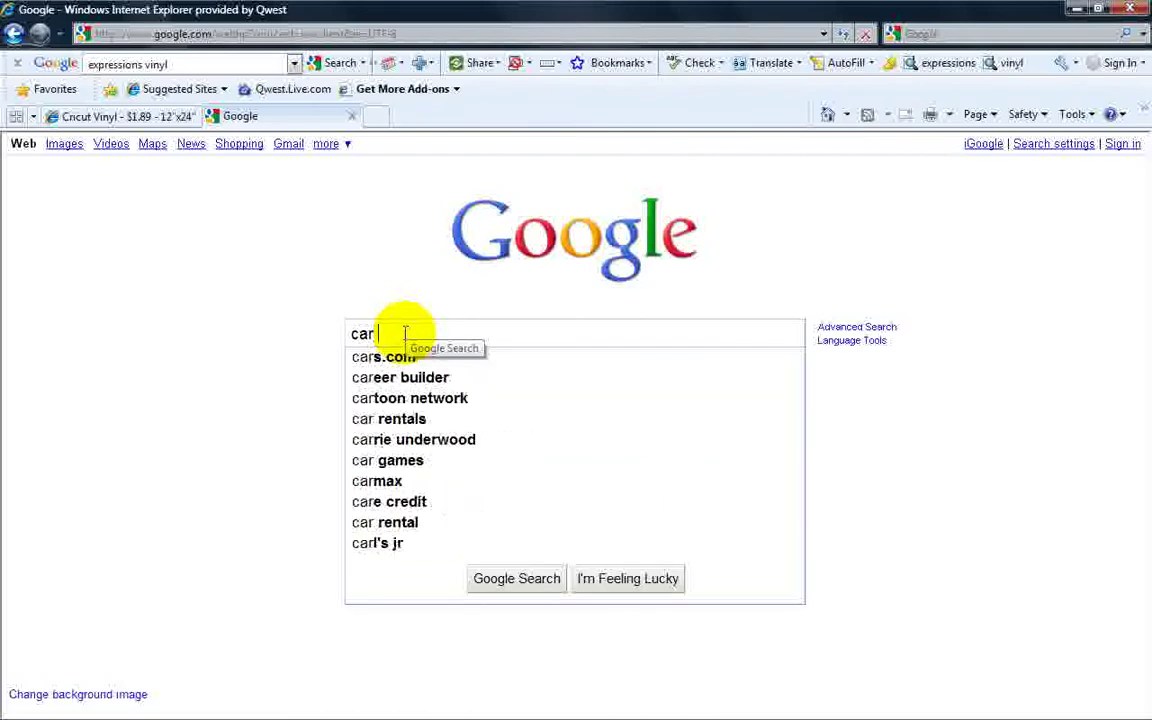
type(" shape")
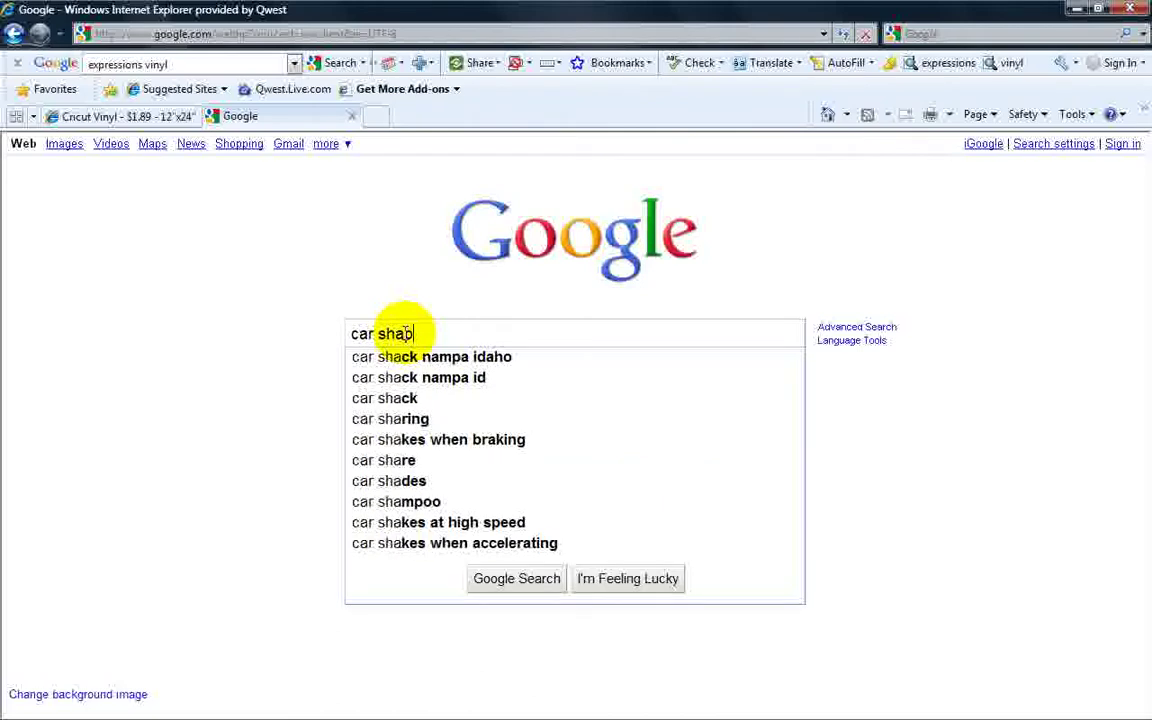
left_click(62, 144)
left_click(733, 304)
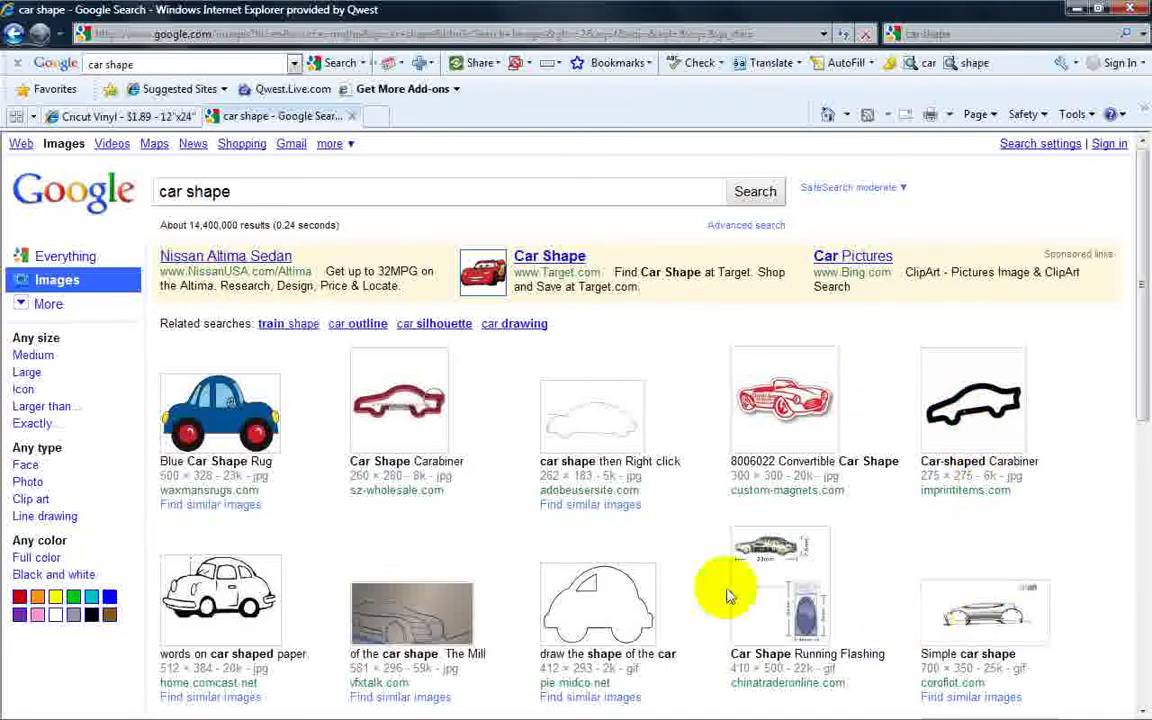
Save the full-size car outline picture to Pictures as car.gif, overwriting the existing file
left_click(593, 607)
left_click(156, 188)
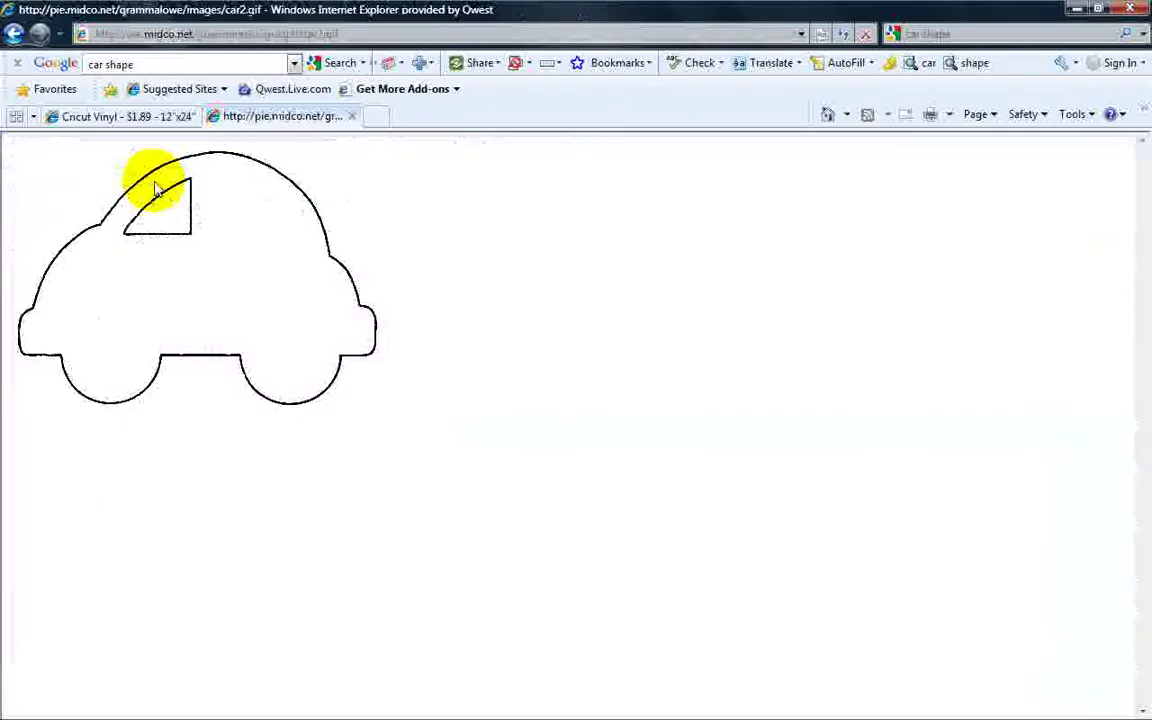
right_click(198, 277)
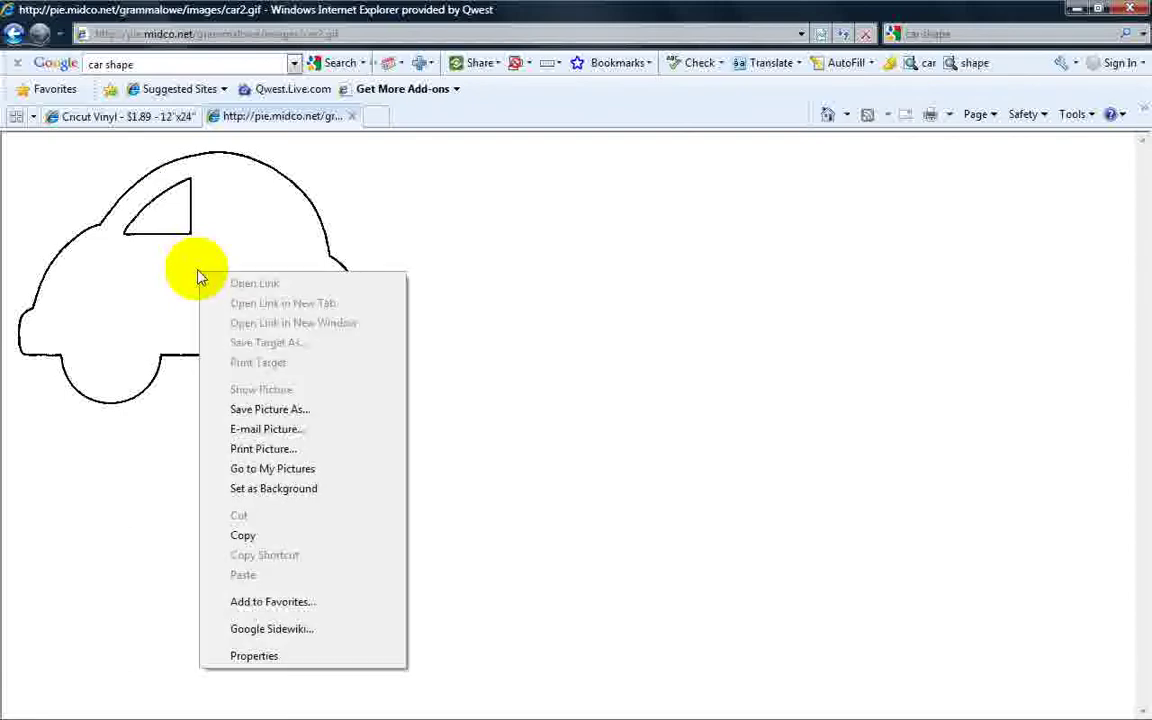
left_click(266, 410)
type("car")
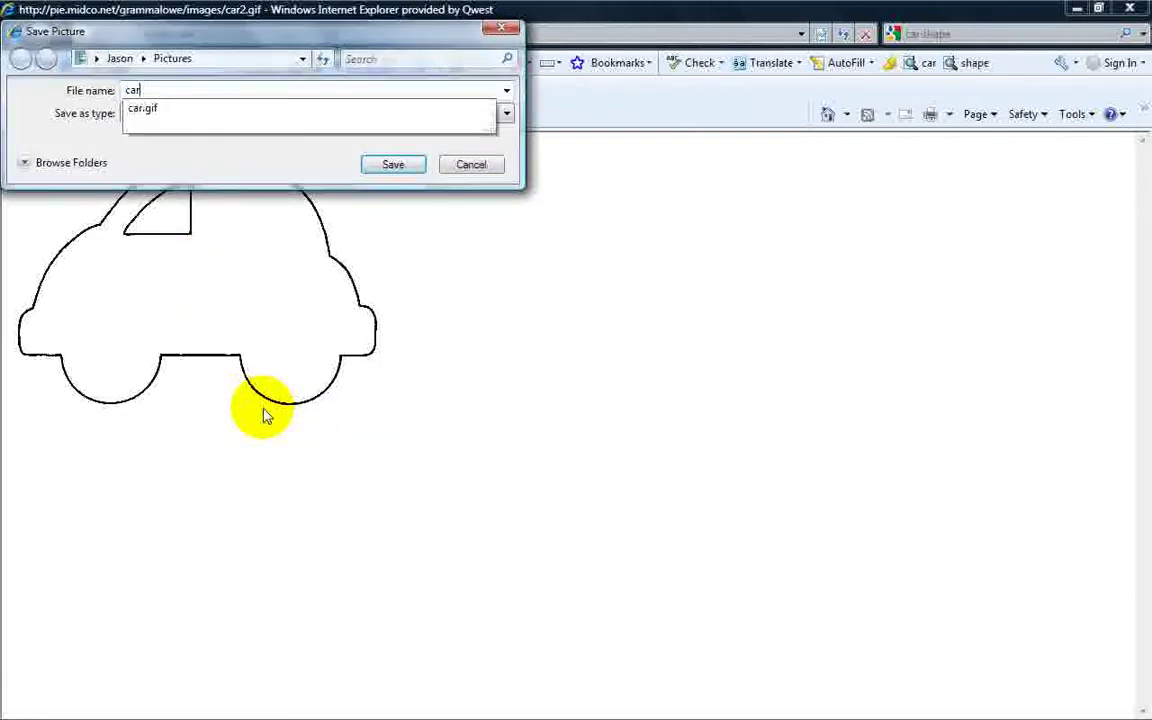
left_click(390, 168)
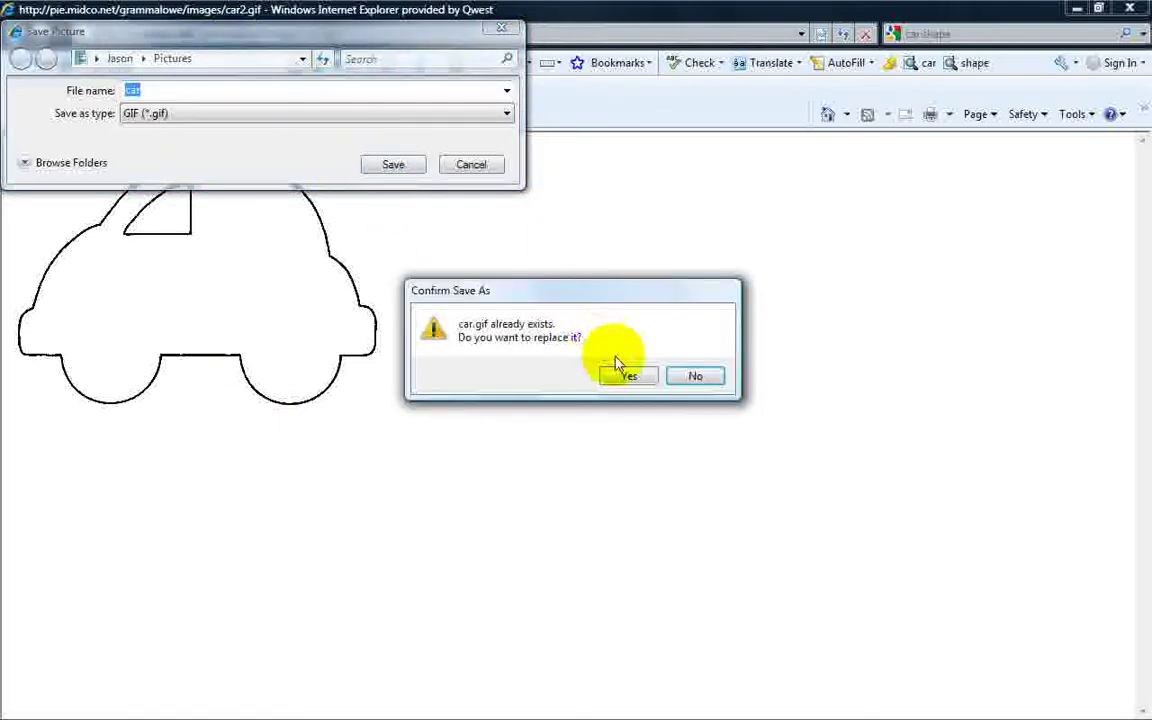
left_click(618, 377)
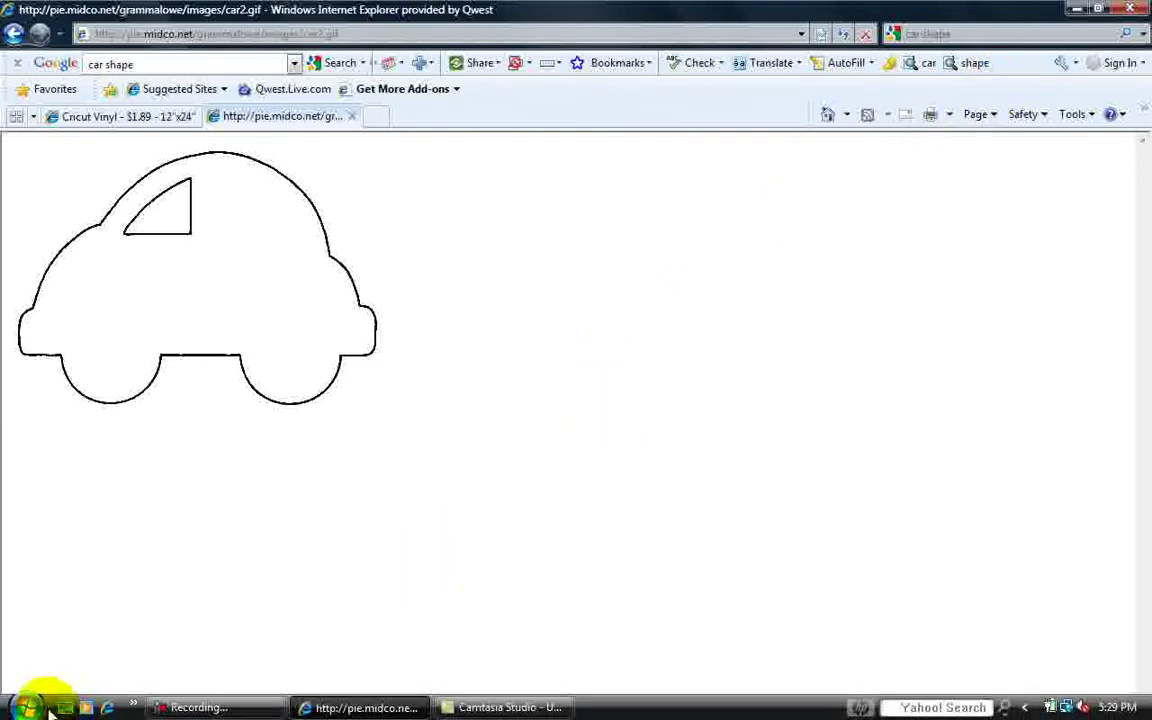
Launch Sure Cuts A Lot 2 with a blank 12 x 24 mat and zoom out once
left_click(46, 710)
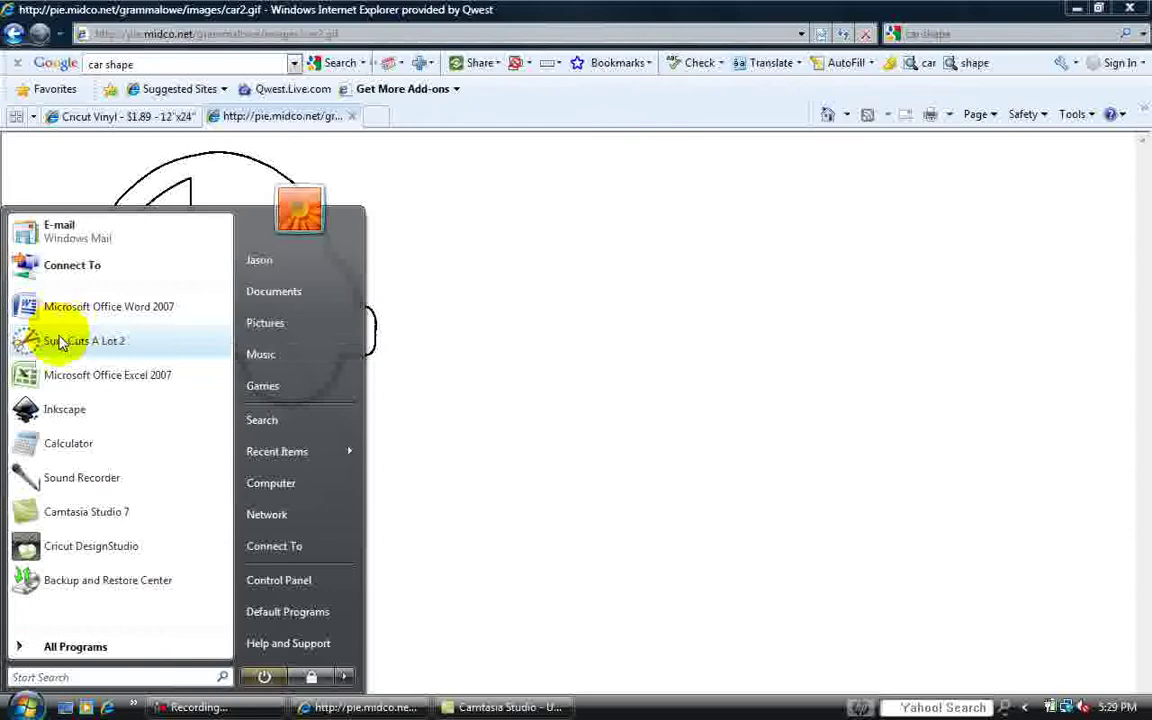
left_click(60, 343)
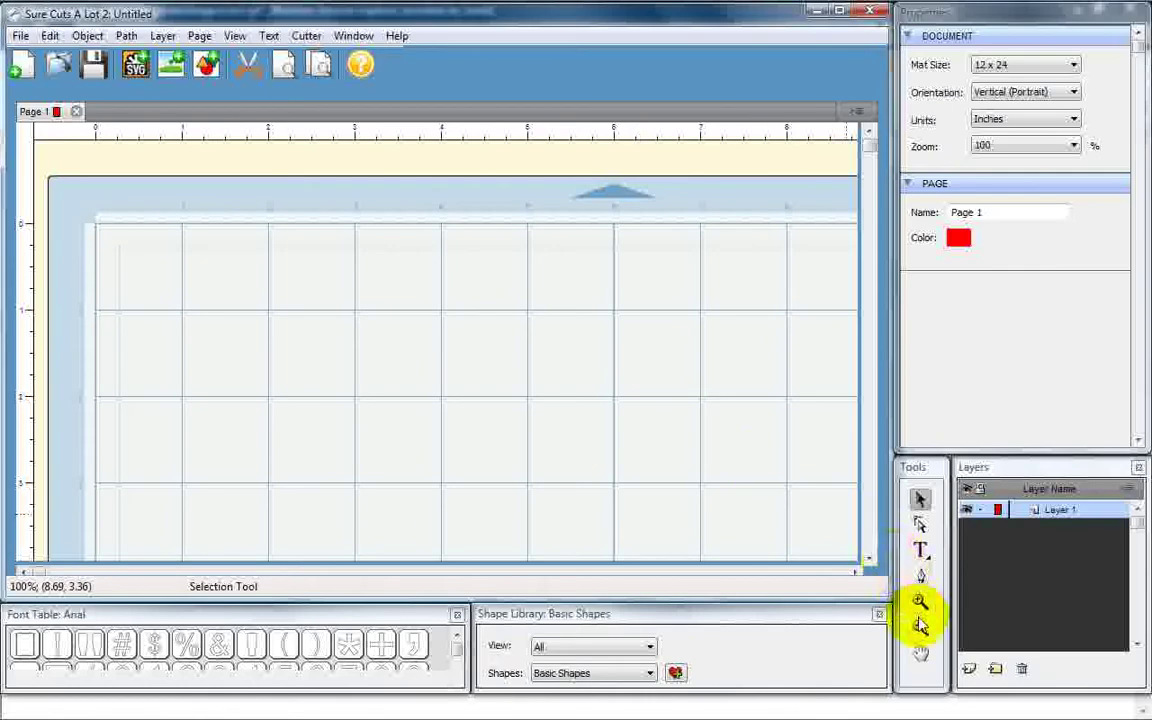
left_click(920, 627)
left_click(580, 415)
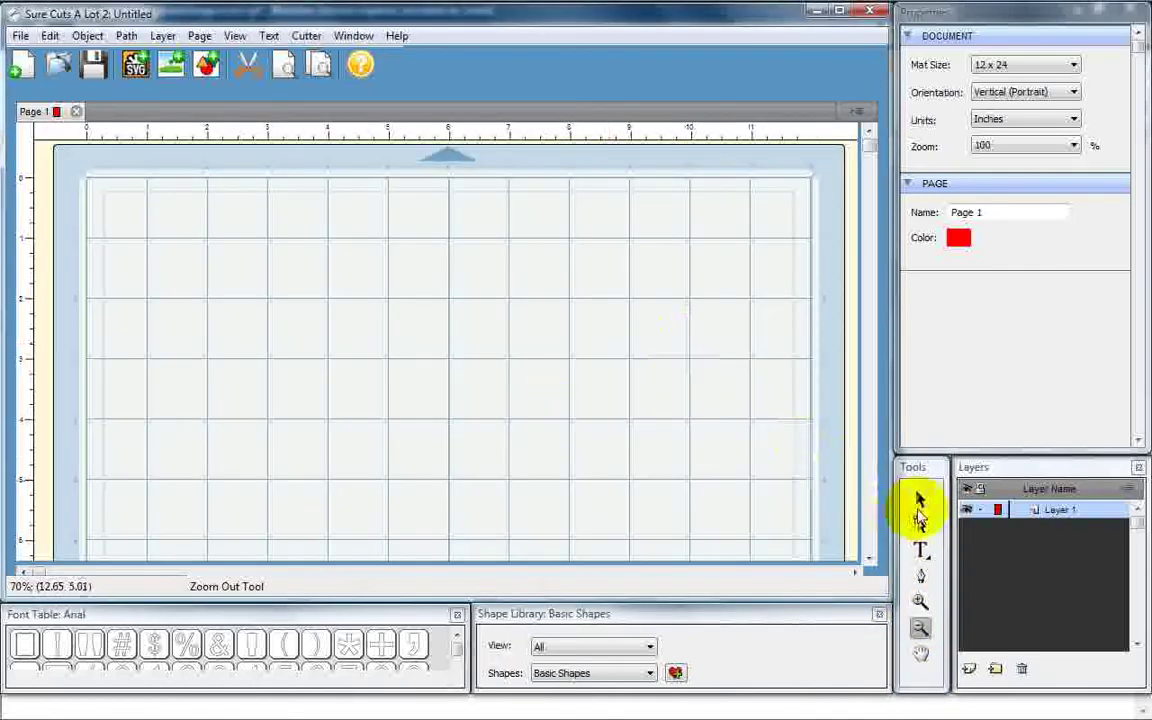
left_click(920, 500)
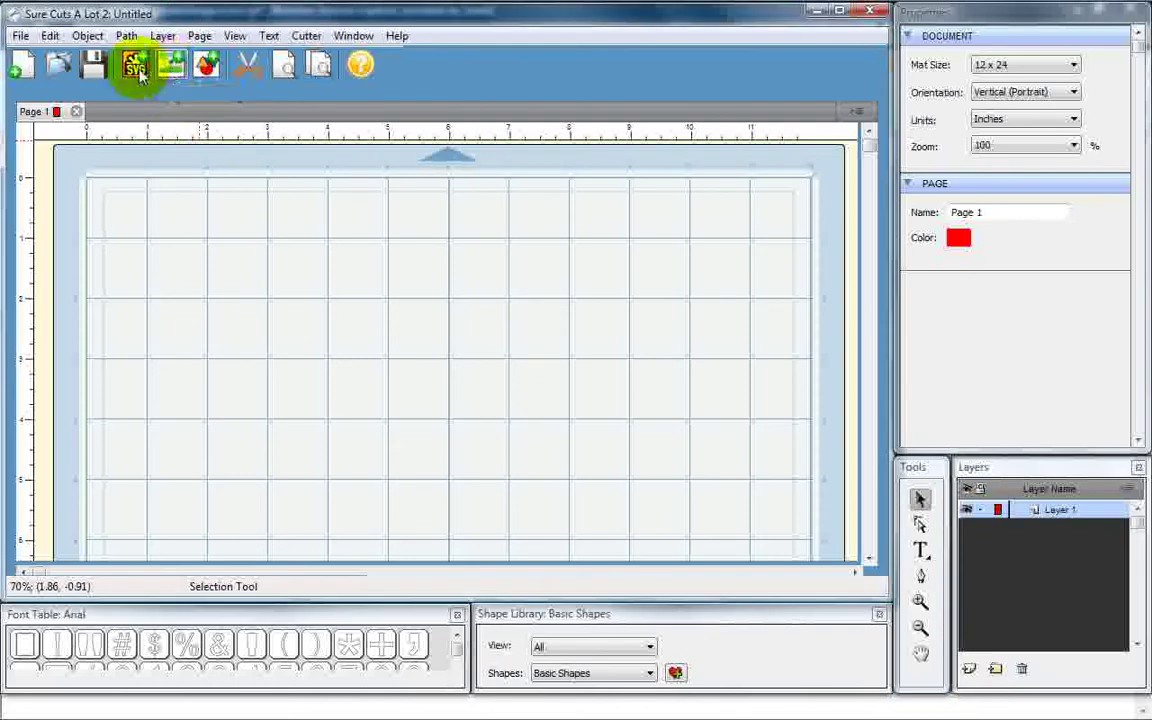
Trace car.gif with Trace Image to place a 5.54 x 3.92 inch car outline on the mat
left_click(20, 36)
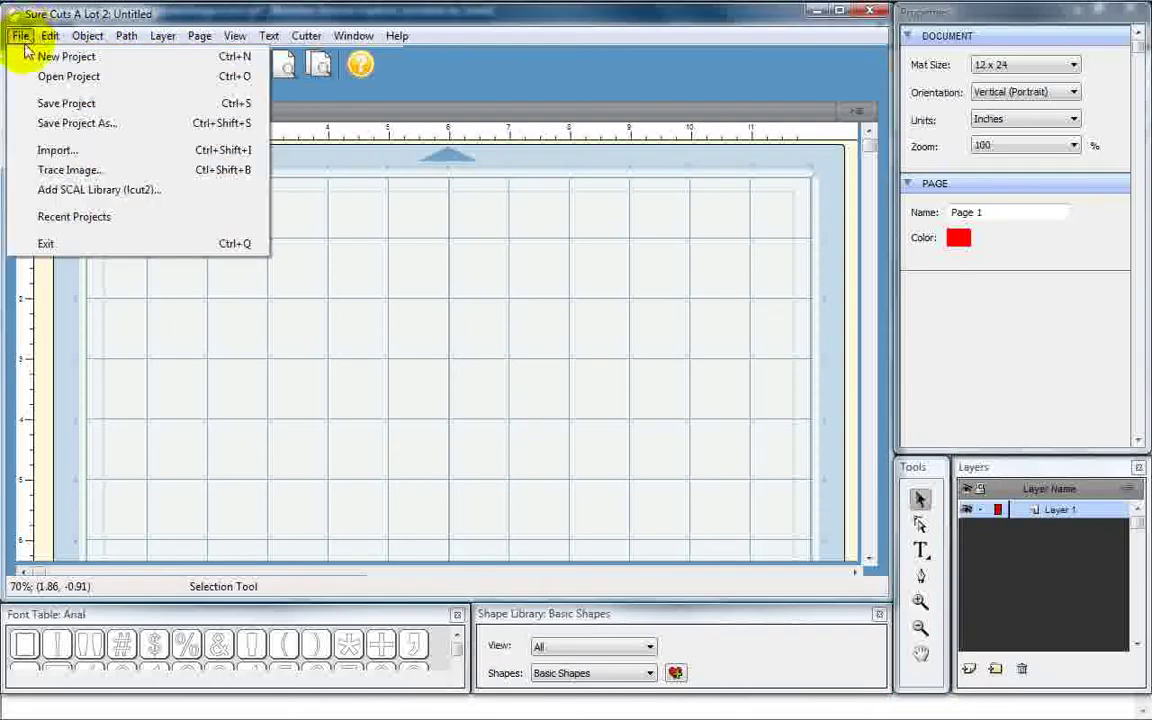
left_click(45, 170)
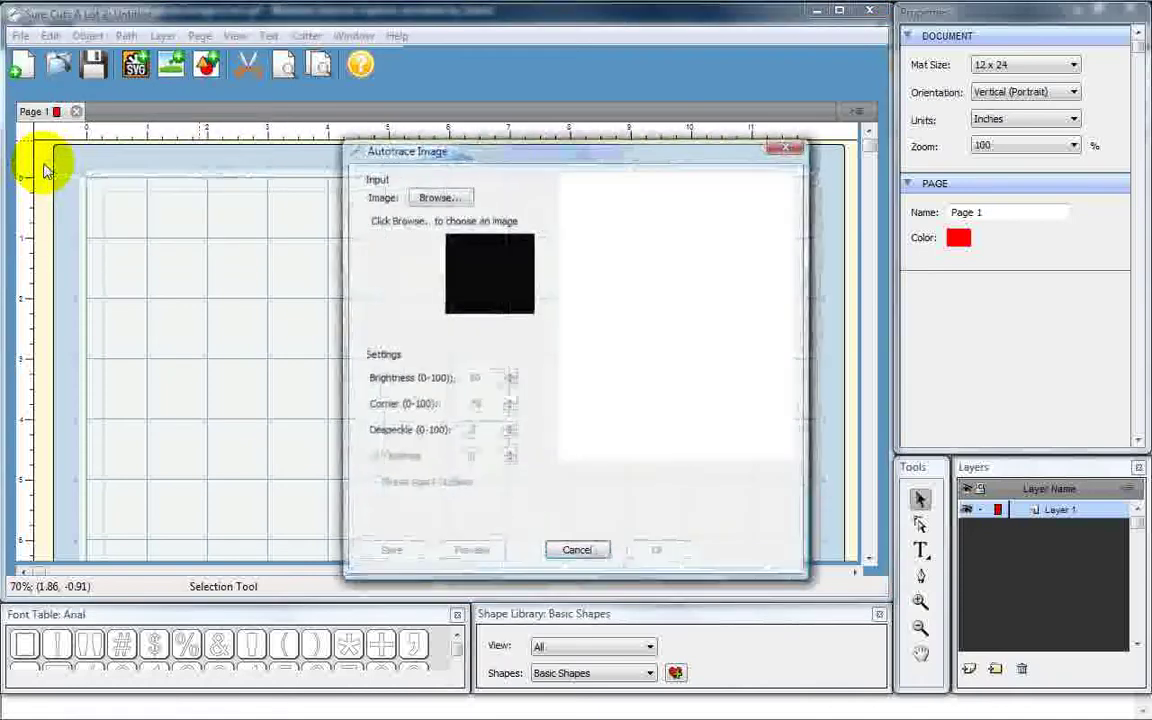
left_click(441, 199)
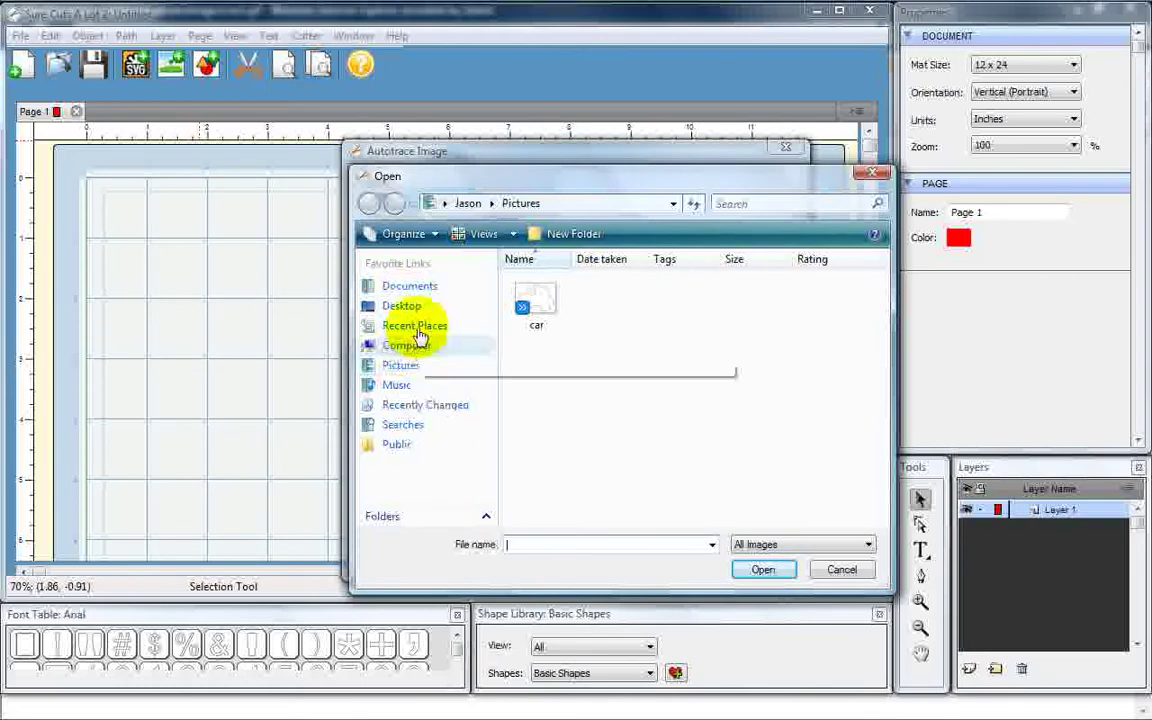
double_click(537, 310)
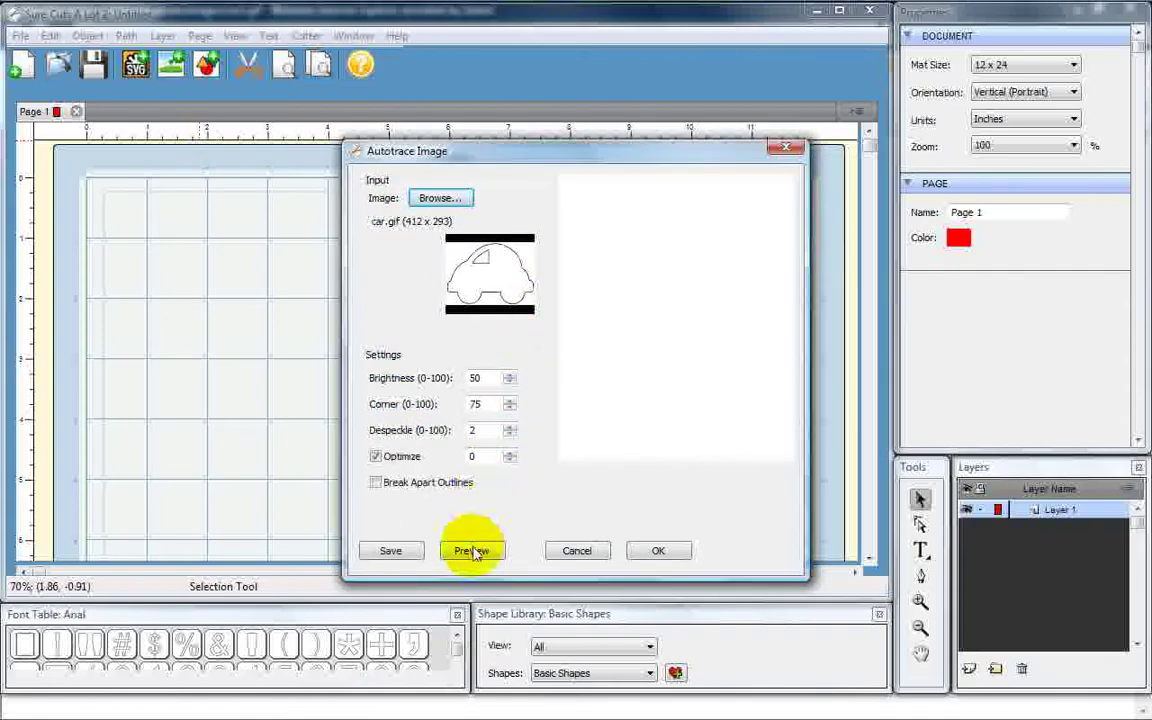
left_click(472, 556)
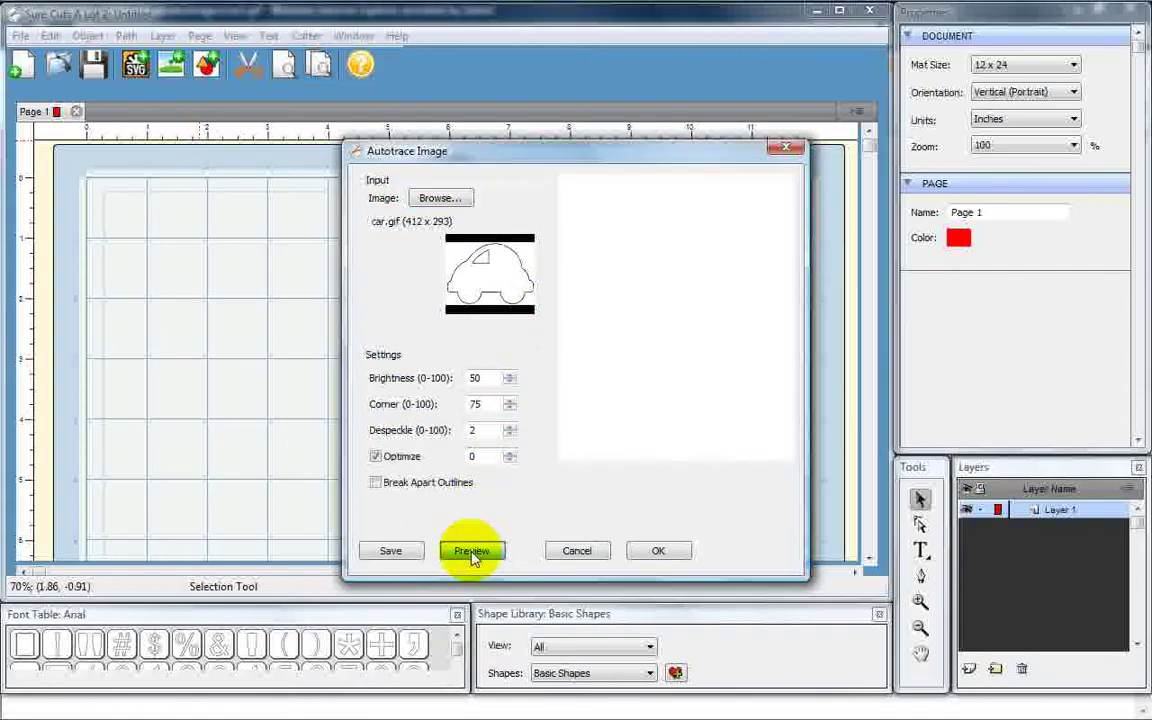
left_click(656, 552)
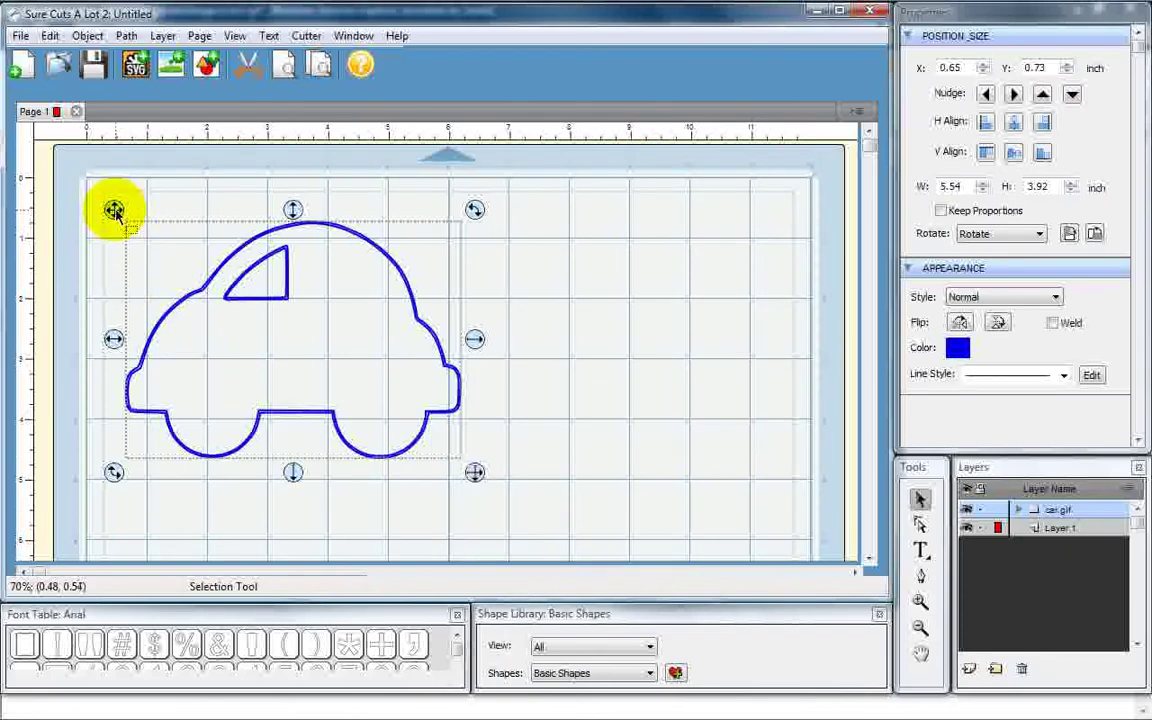
Move the car outline to 0.32, 0.31 inch, undoing the accidental stretch and rotation
left_click_drag(114, 211, 94, 184)
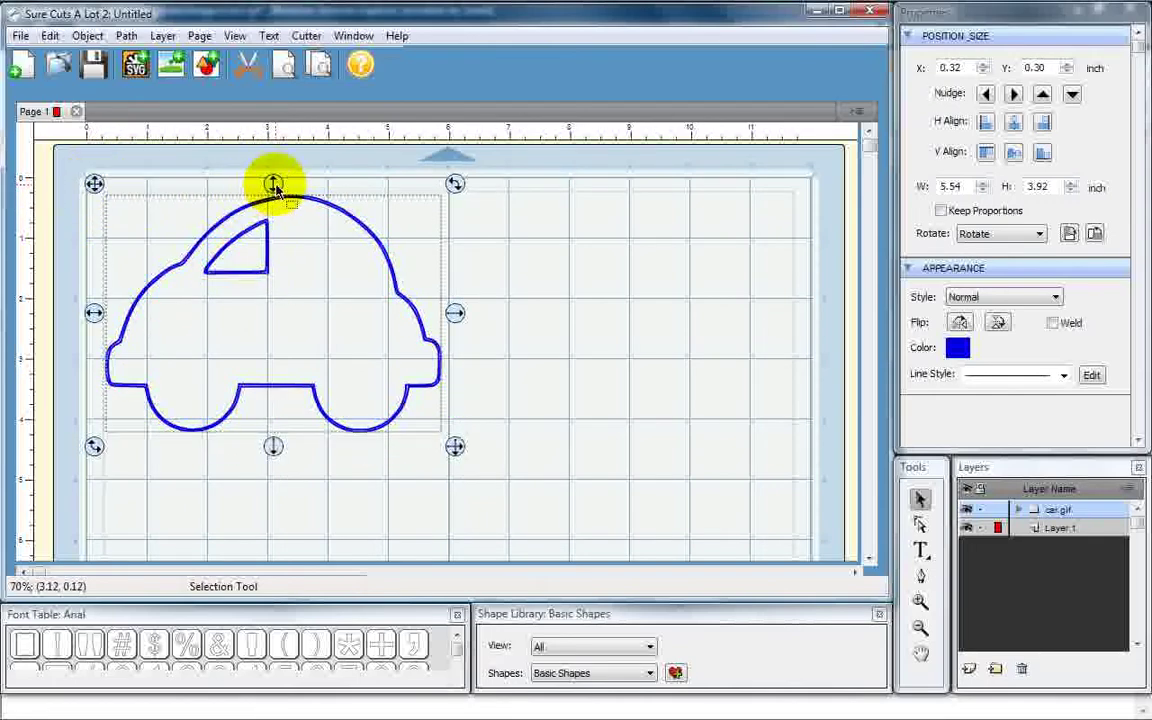
mouse_move(273, 186)
left_mouse_down()
mouse_move(276, 162)
mouse_move(271, 226)
mouse_move(277, 198)
left_mouse_up()
left_click_drag(98, 316, 95, 342)
left_click_drag(450, 314, 600, 340)
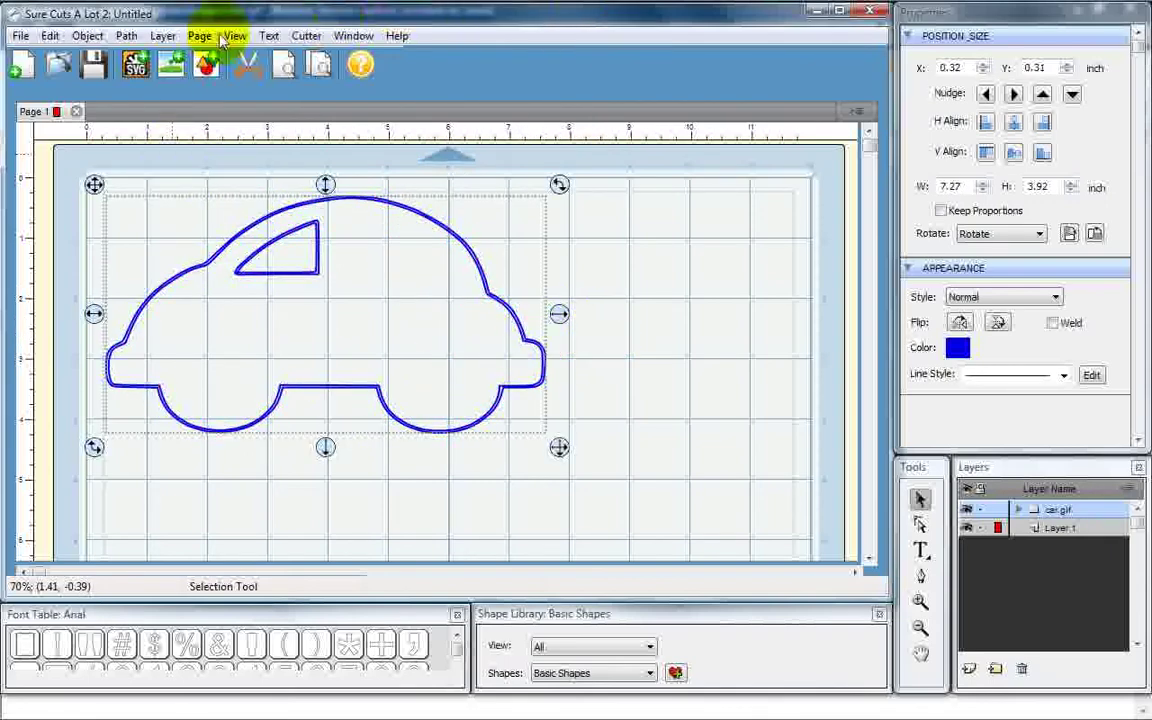
left_click(49, 36)
left_click(58, 56)
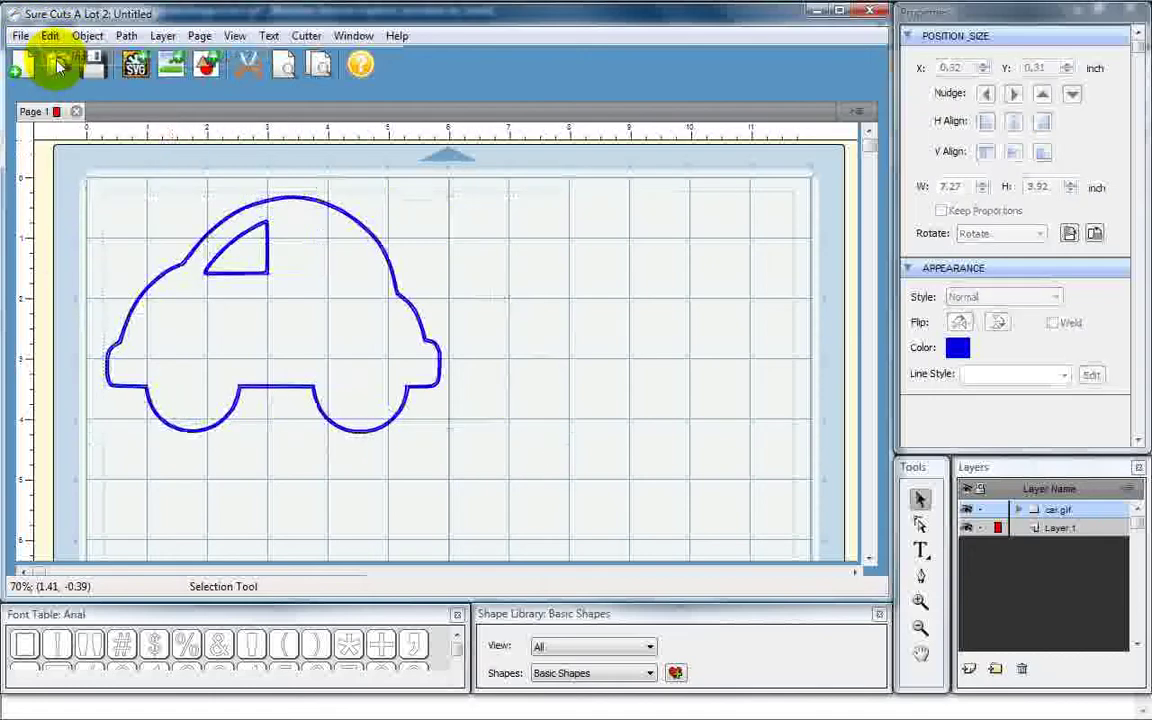
left_click(275, 430)
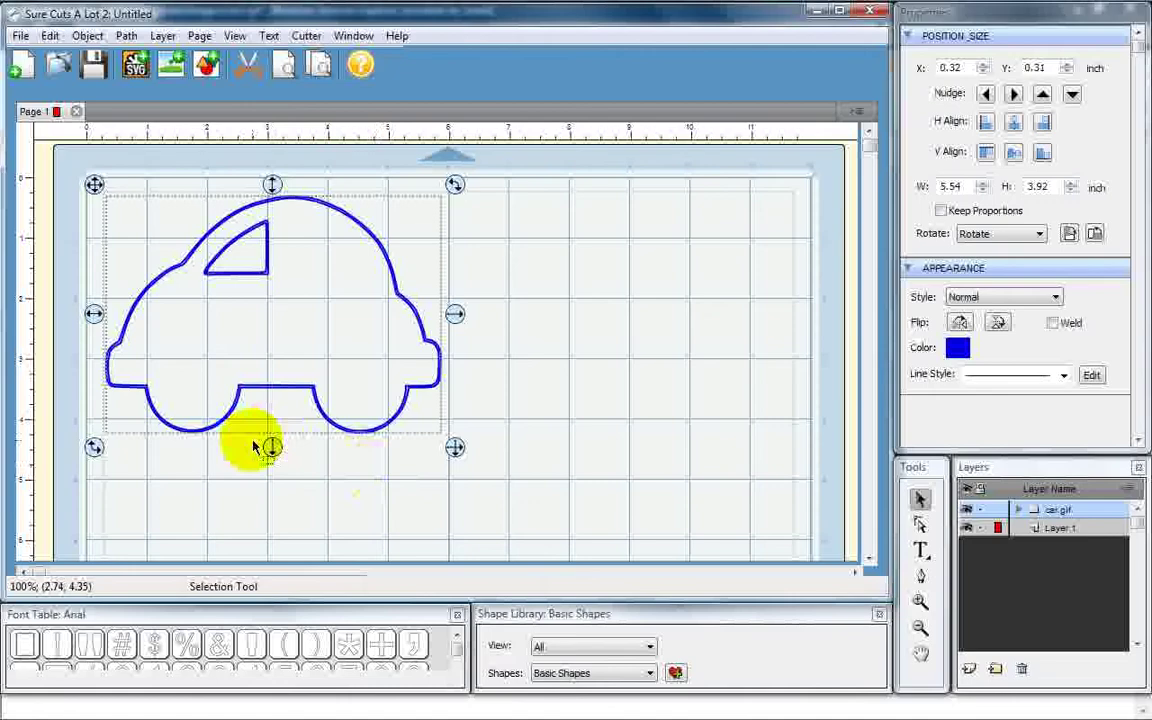
left_click_drag(452, 185, 390, 457)
key("Escape")
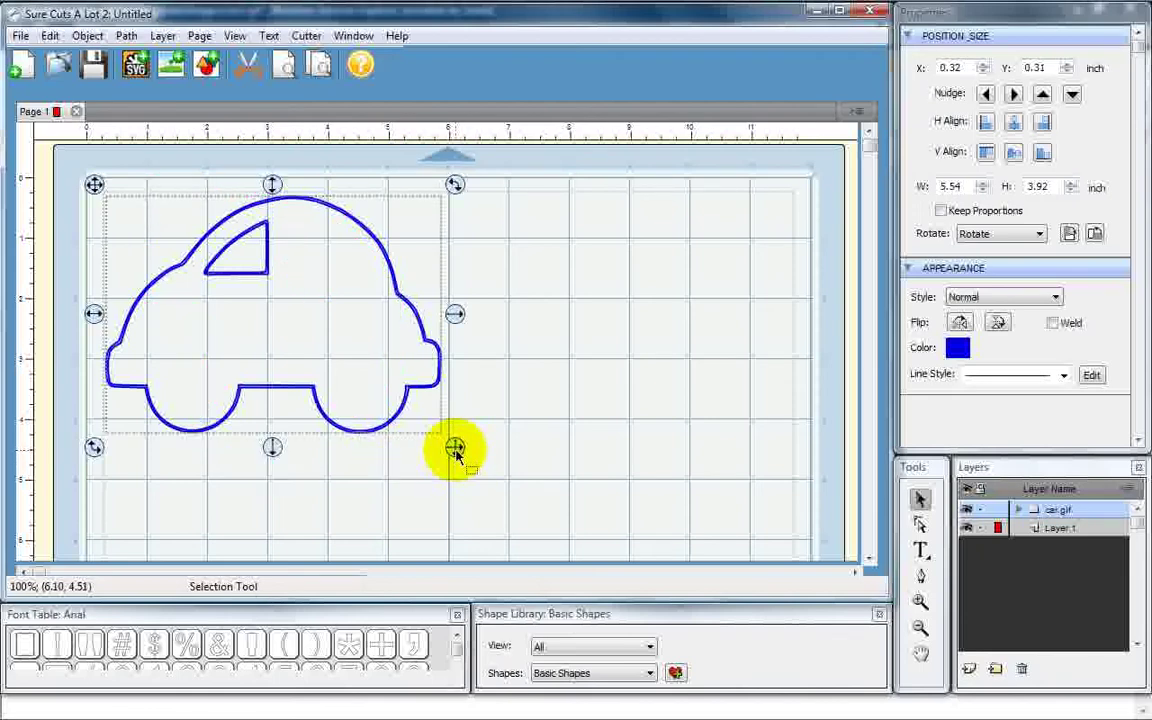
left_click_drag(454, 451, 746, 561)
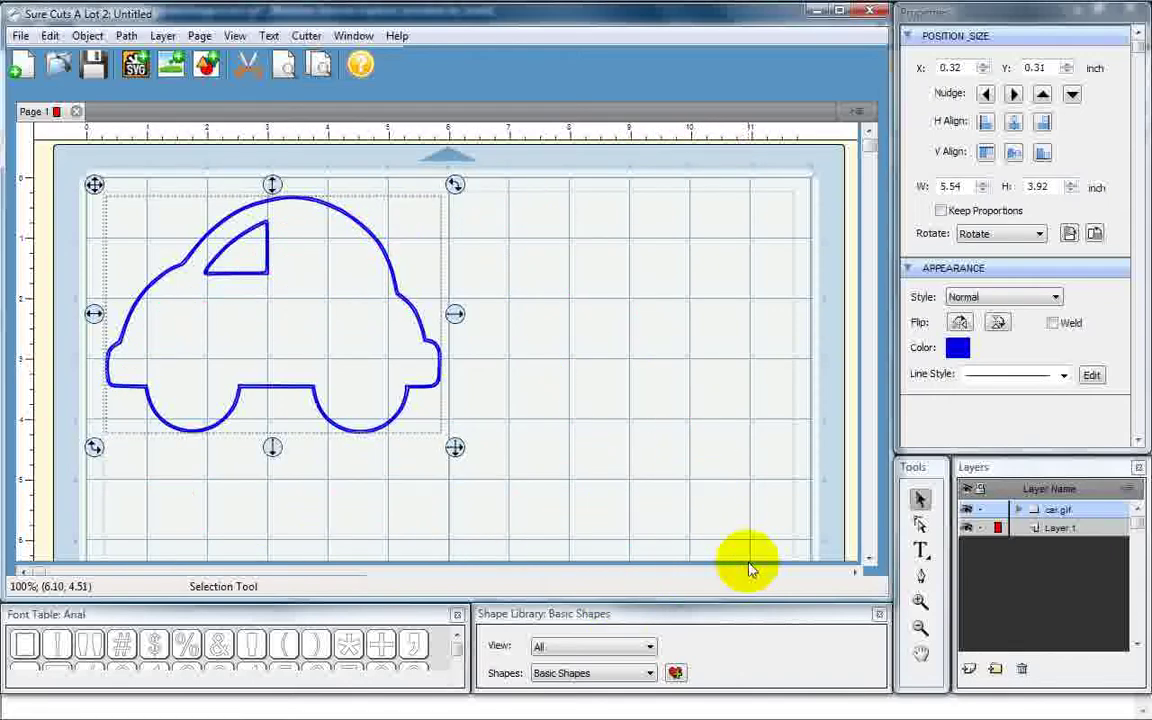
With Keep Proportions on, enlarge the car outline to 7.08 x 5.00 inches
left_click(940, 211)
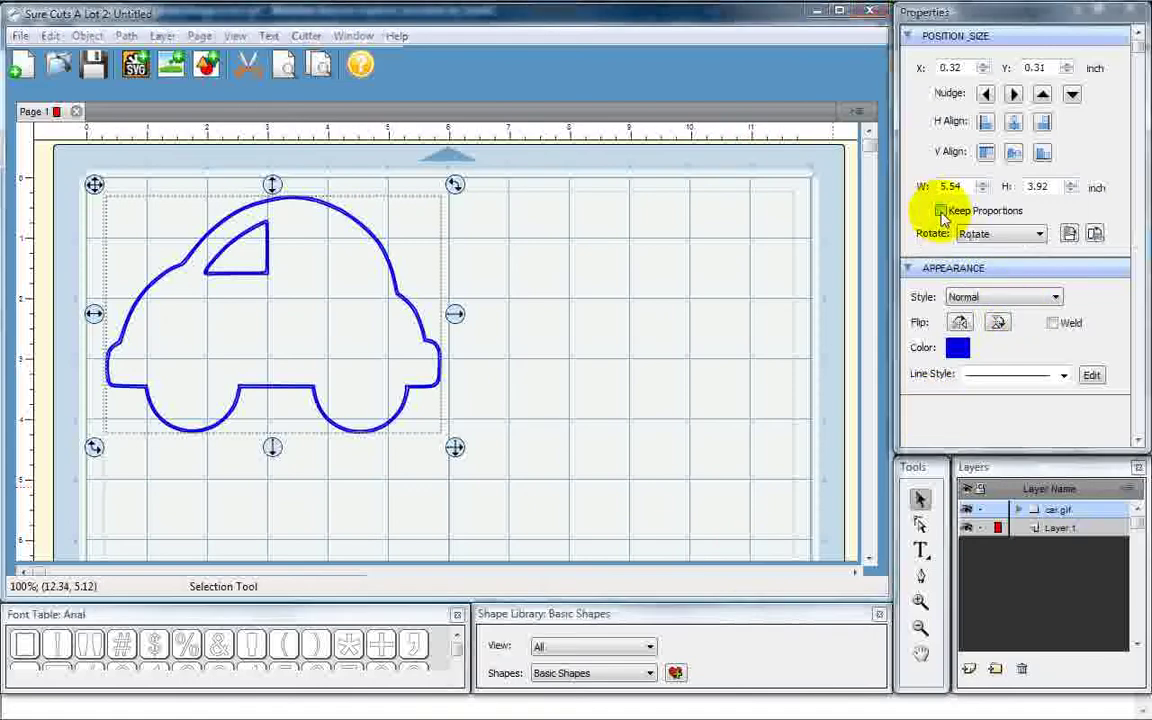
left_click_drag(455, 448, 553, 497)
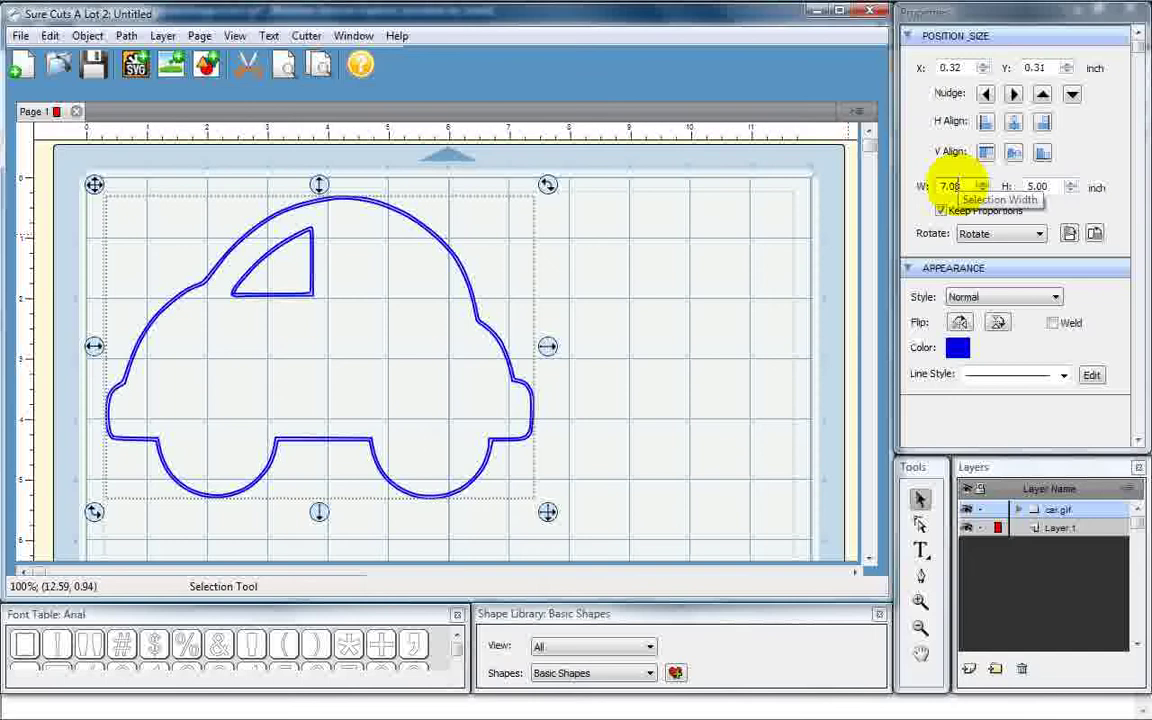
left_click(950, 186)
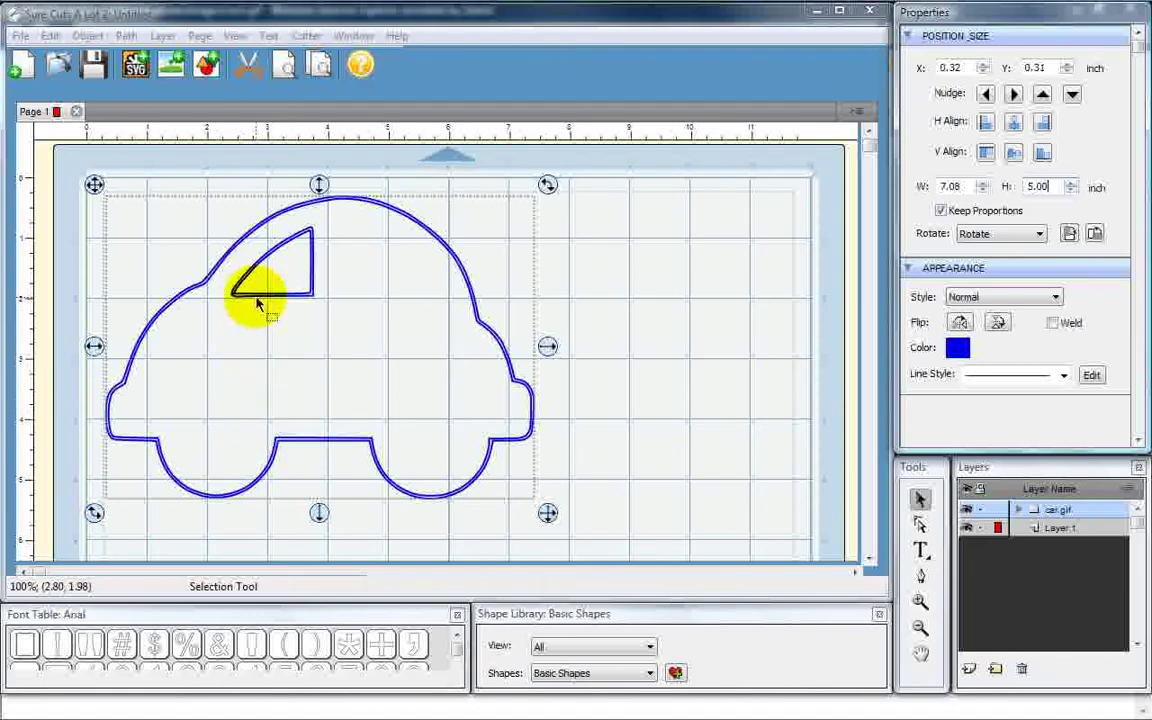
left_click(555, 268)
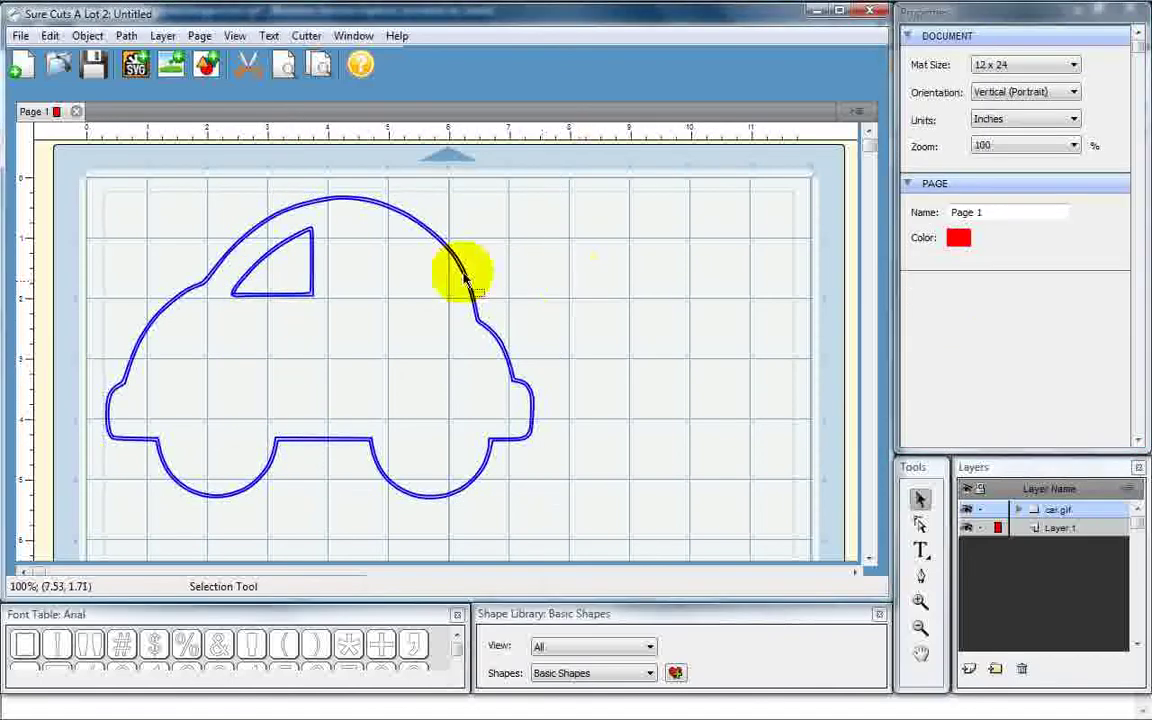
left_click(242, 258)
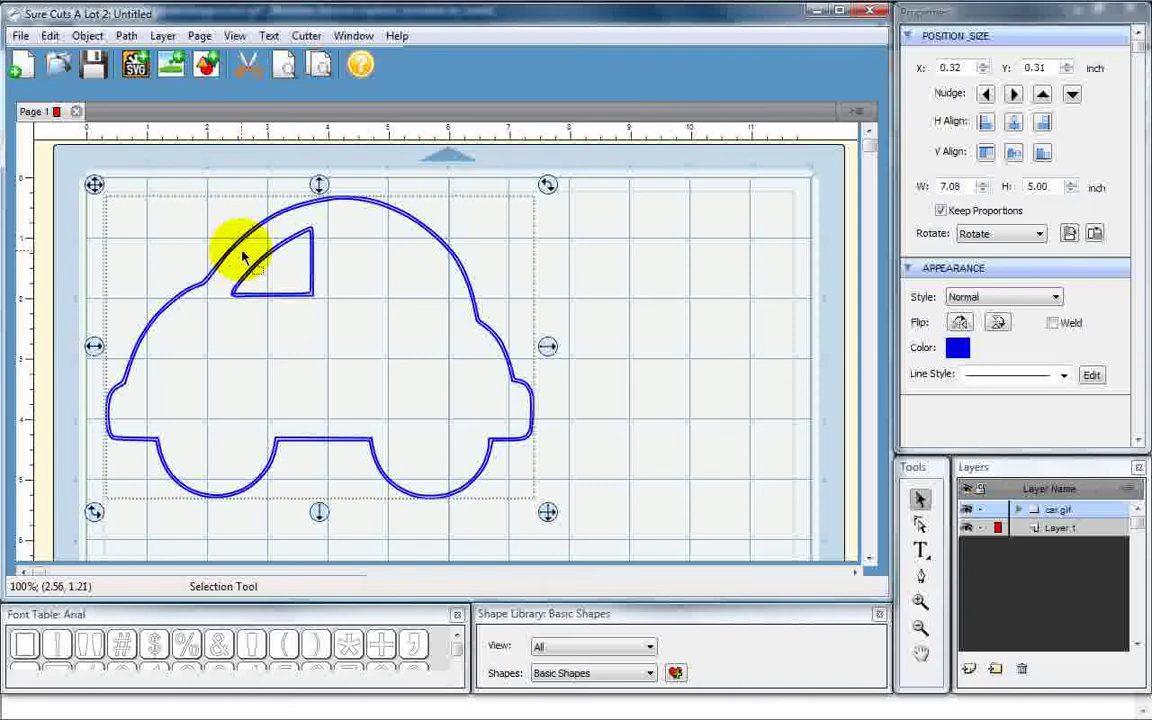
key("Delete")
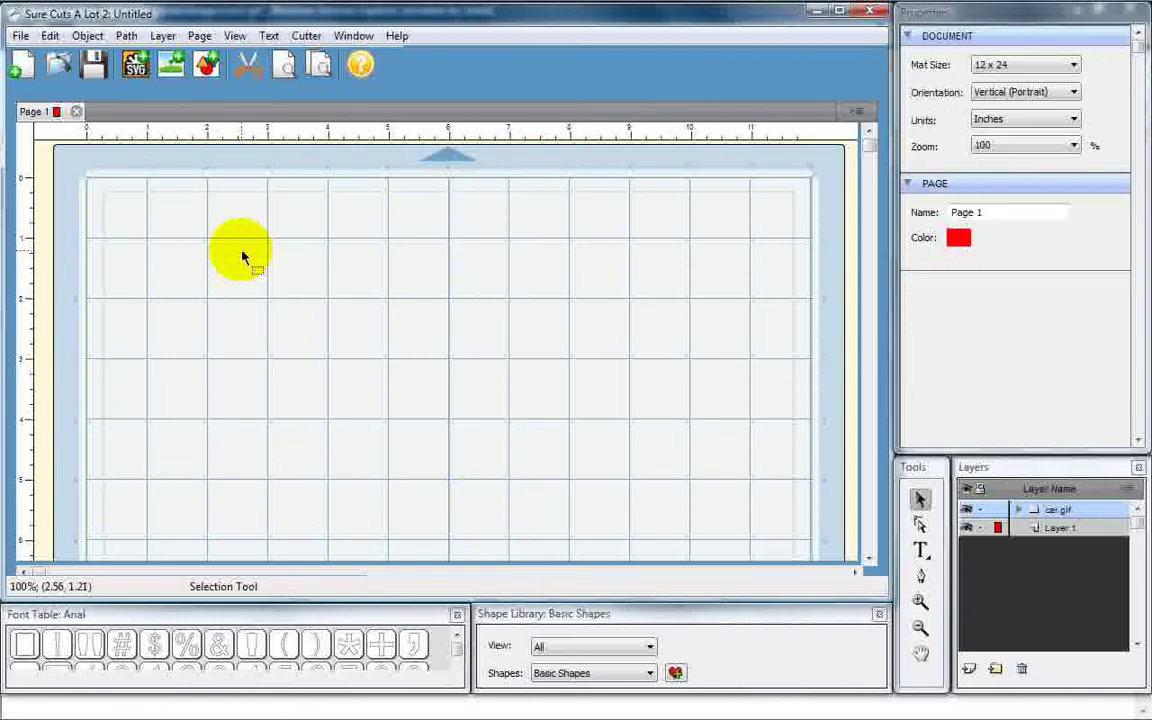
left_click(49, 36)
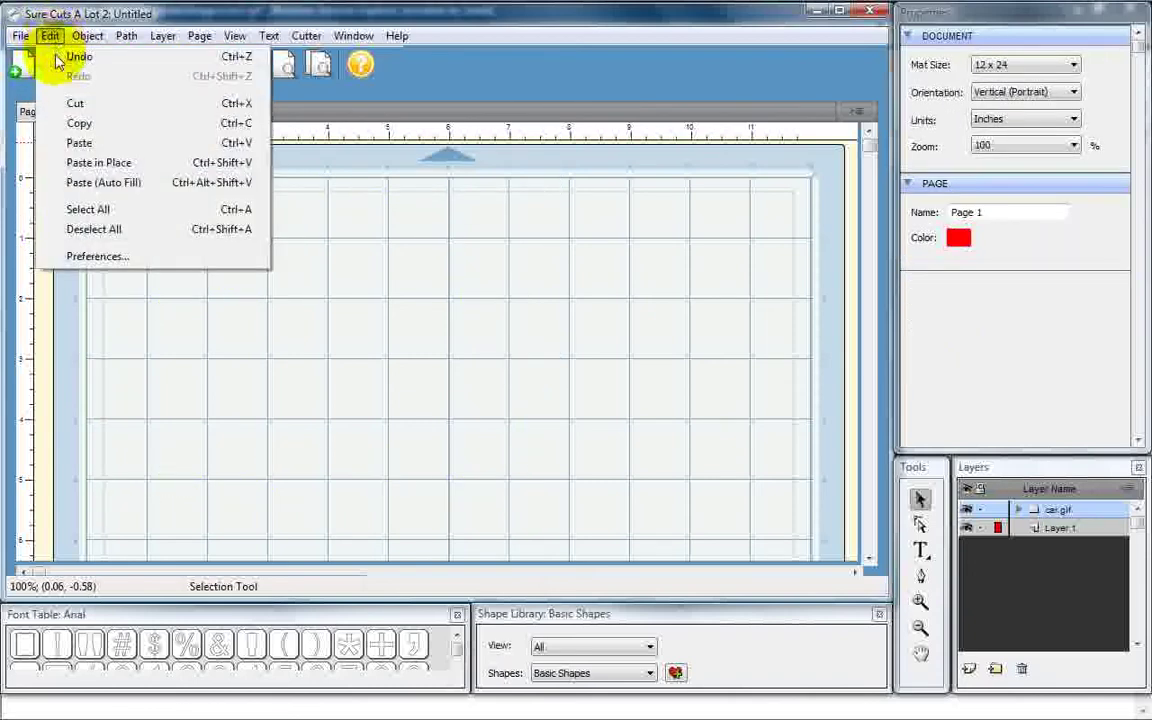
left_click(62, 57)
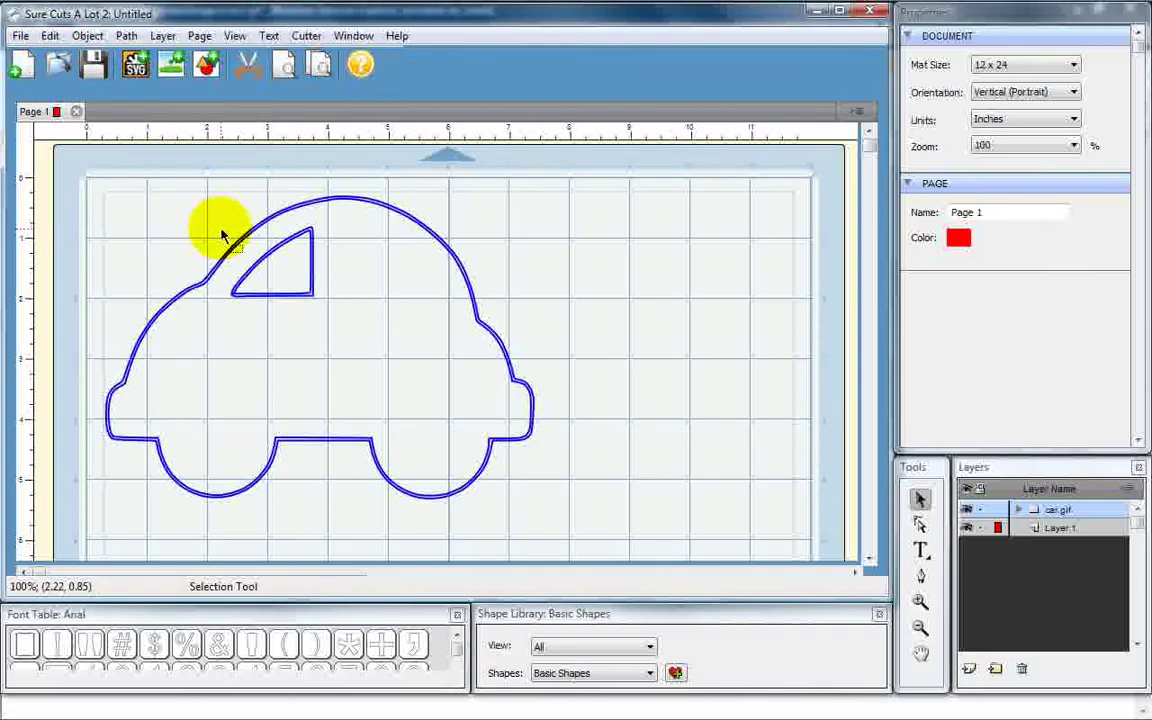
left_click(240, 265)
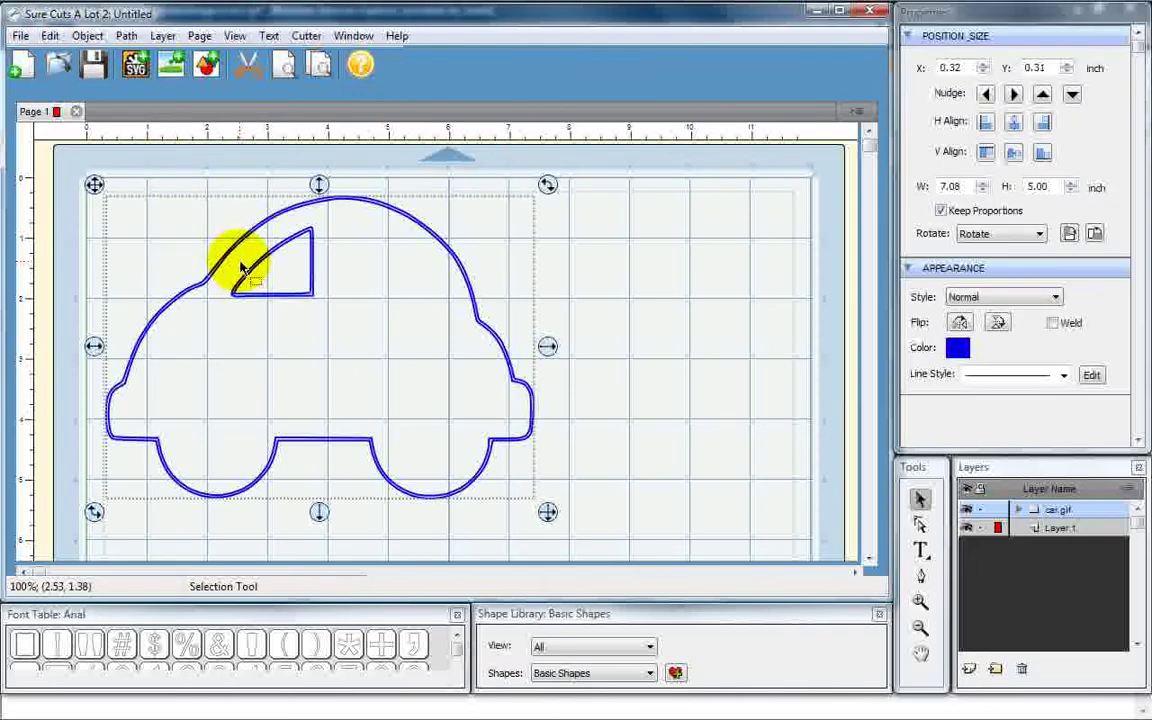
Break the doubled car outline apart and delete the car body path
left_click(88, 37)
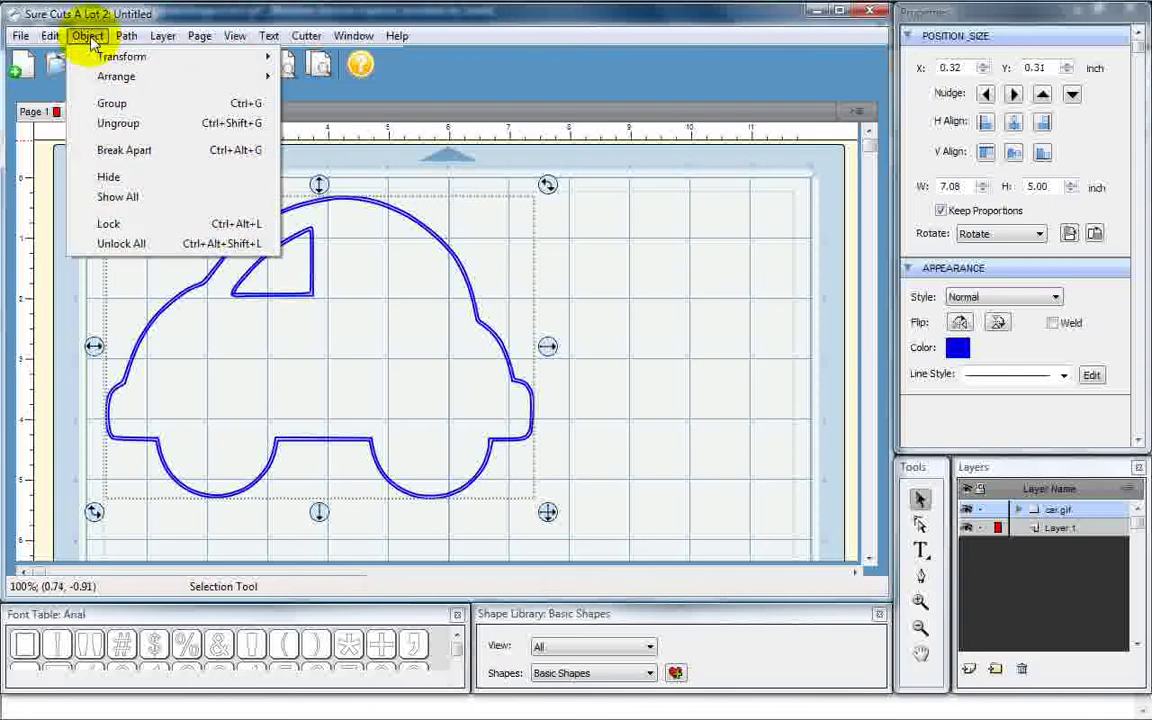
left_click(110, 151)
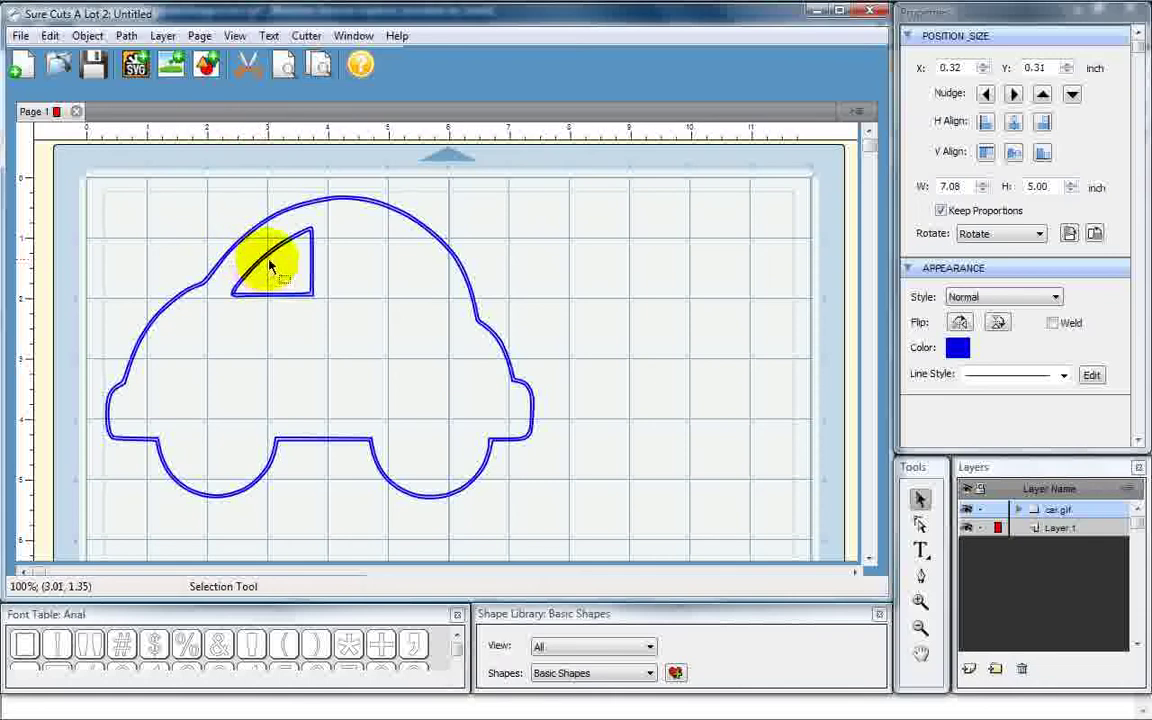
left_click(383, 213)
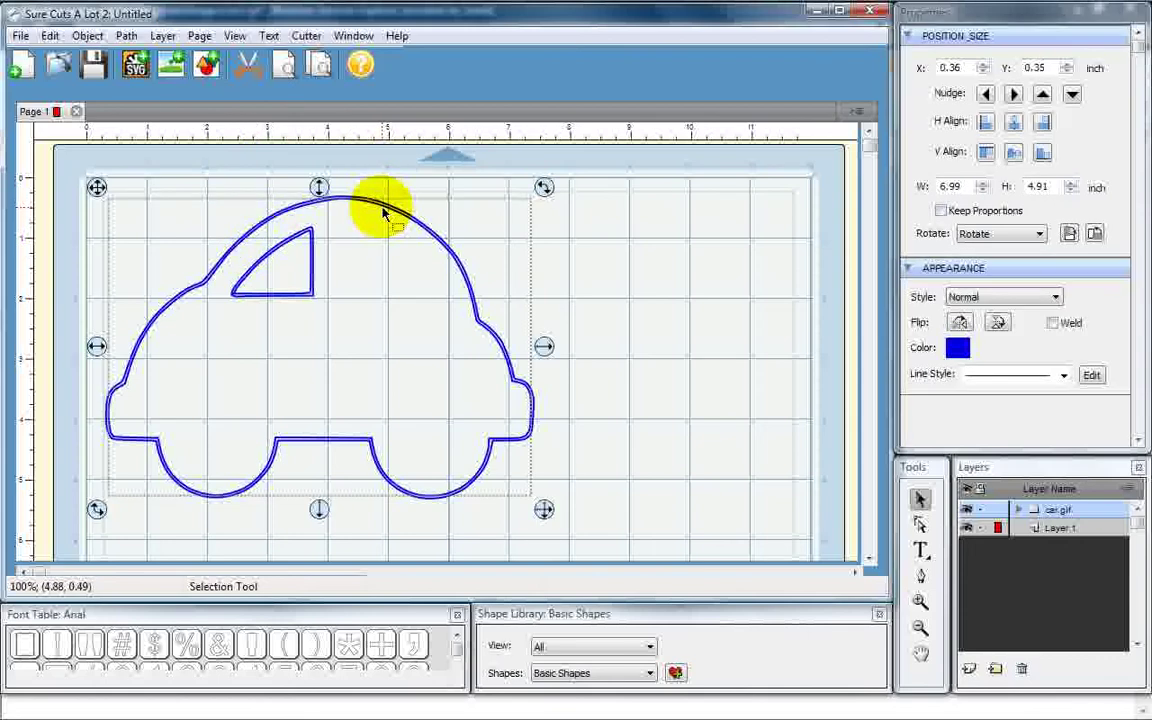
left_click(381, 209)
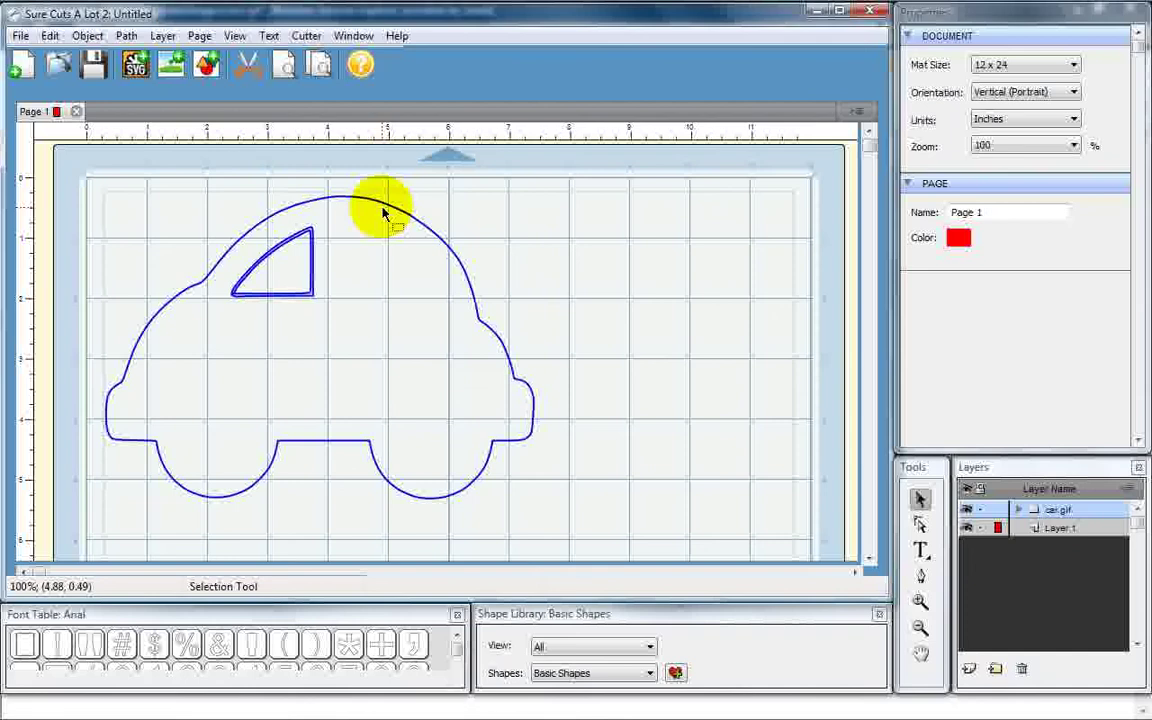
left_click(313, 258)
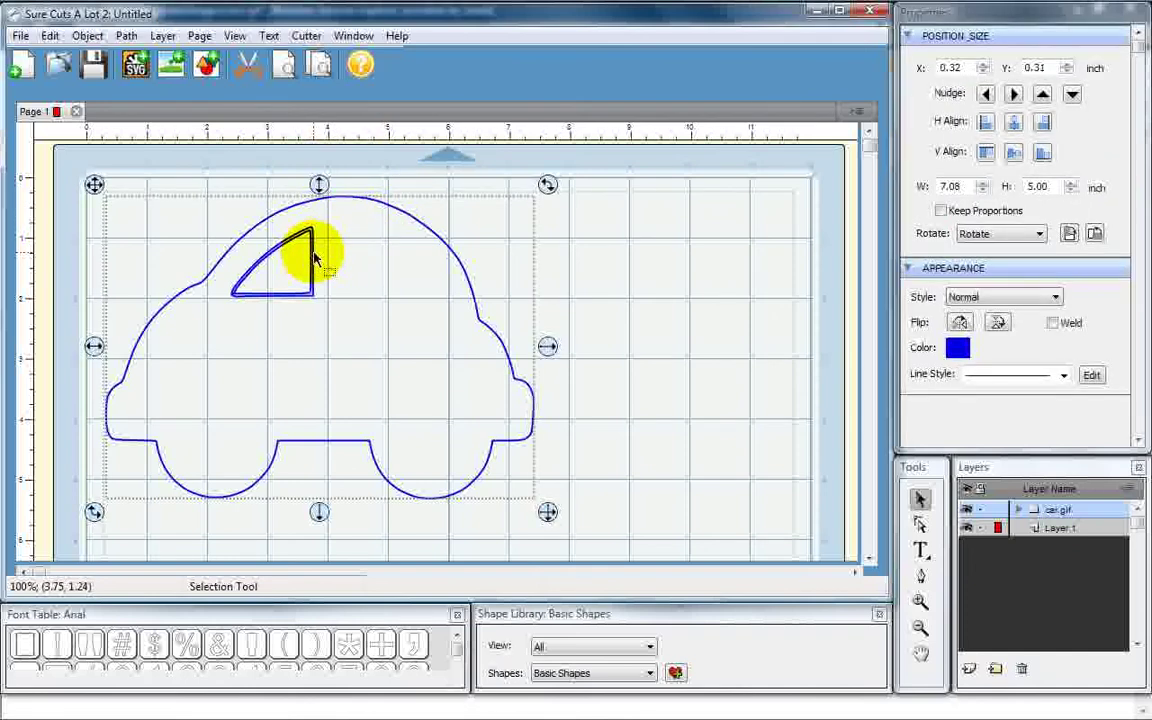
key("Delete")
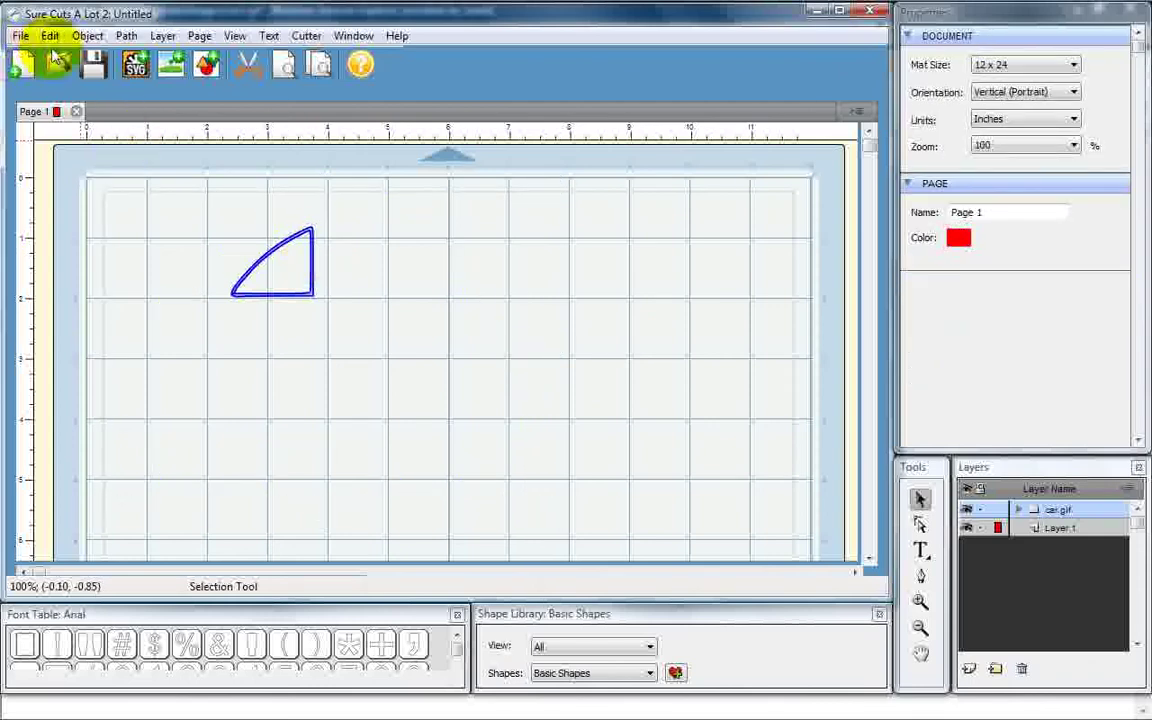
Undo the deletion to bring the car body back
left_click(84, 36)
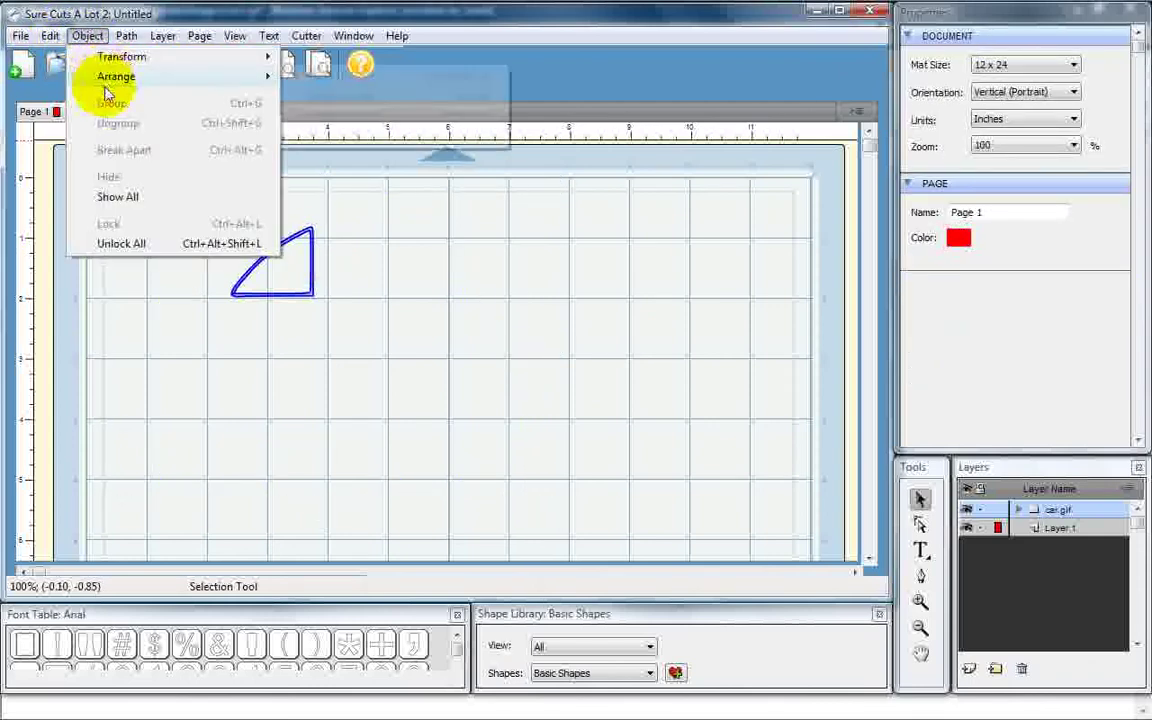
mouse_move(50, 36)
left_click(62, 58)
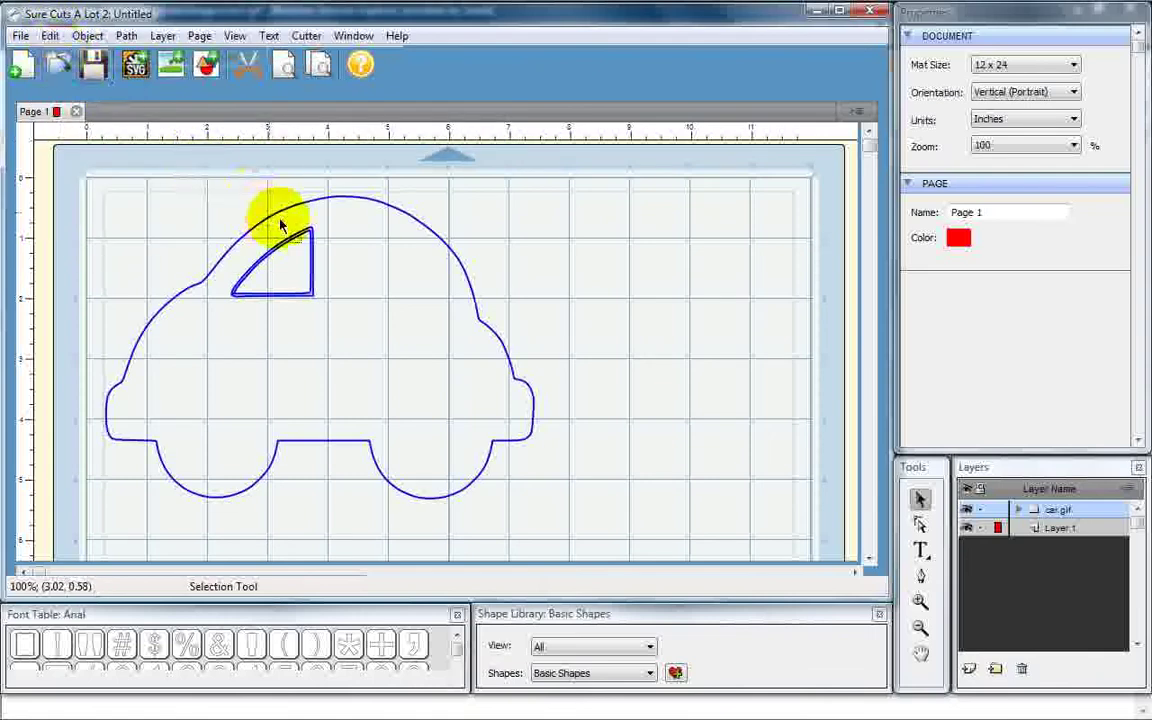
Remove the duplicate inner window line, leaving one 1.35 x 1.15 inch window outline
left_click(268, 258)
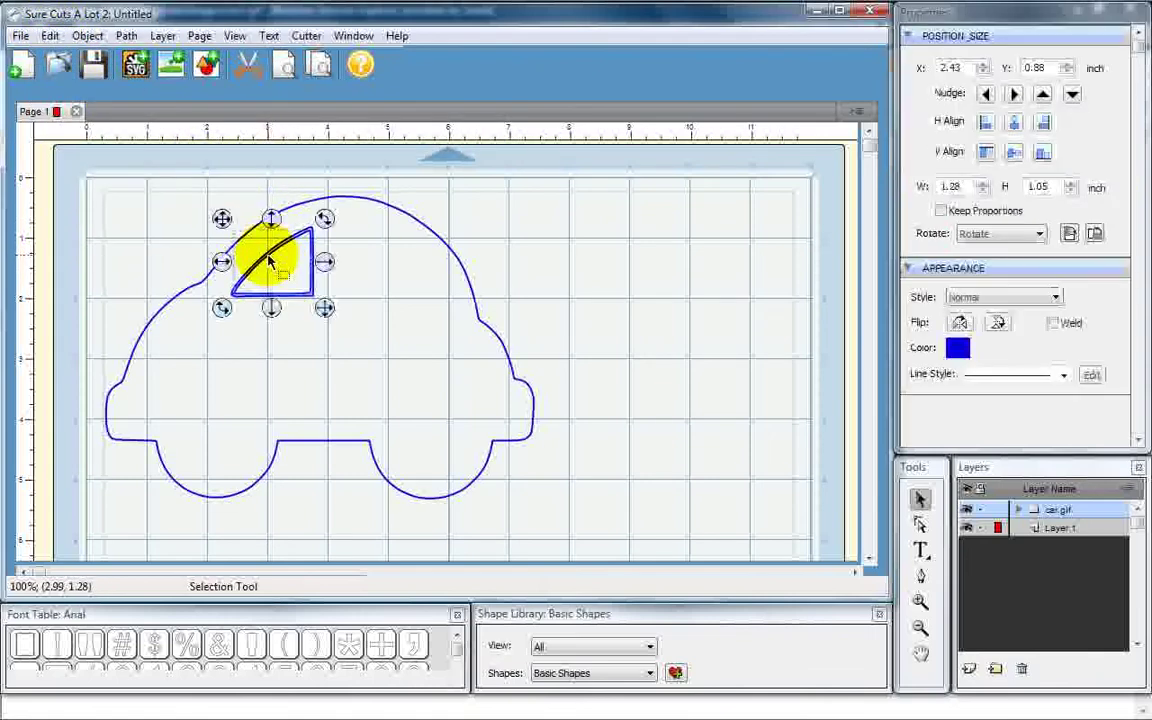
key("Escape")
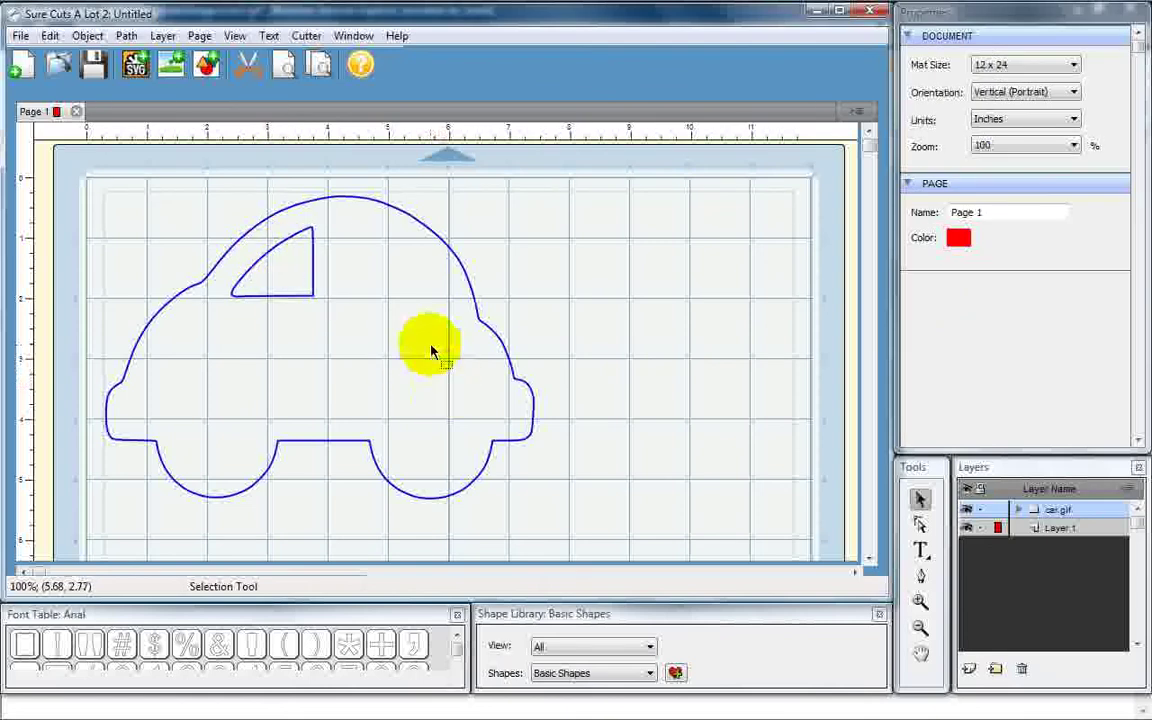
left_click(262, 266)
left_click_drag(220, 216, 437, 247)
key("Escape")
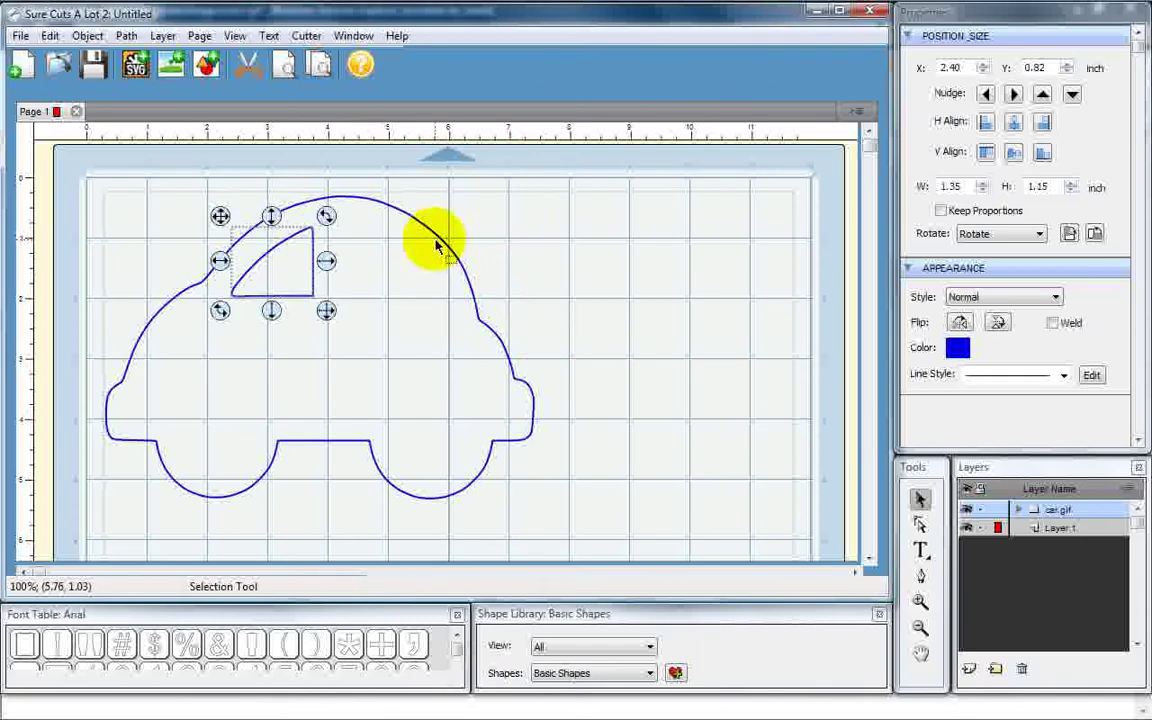
Select the car body and window together and group them
left_click(633, 489)
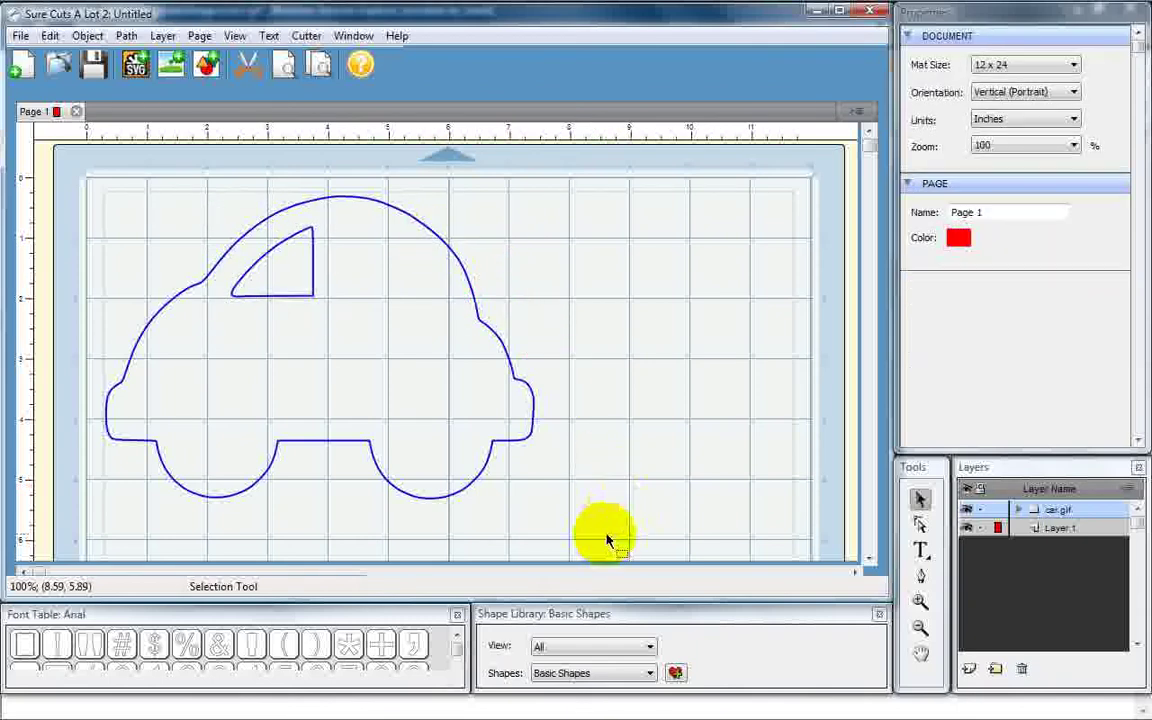
left_click_drag(604, 532, 86, 153)
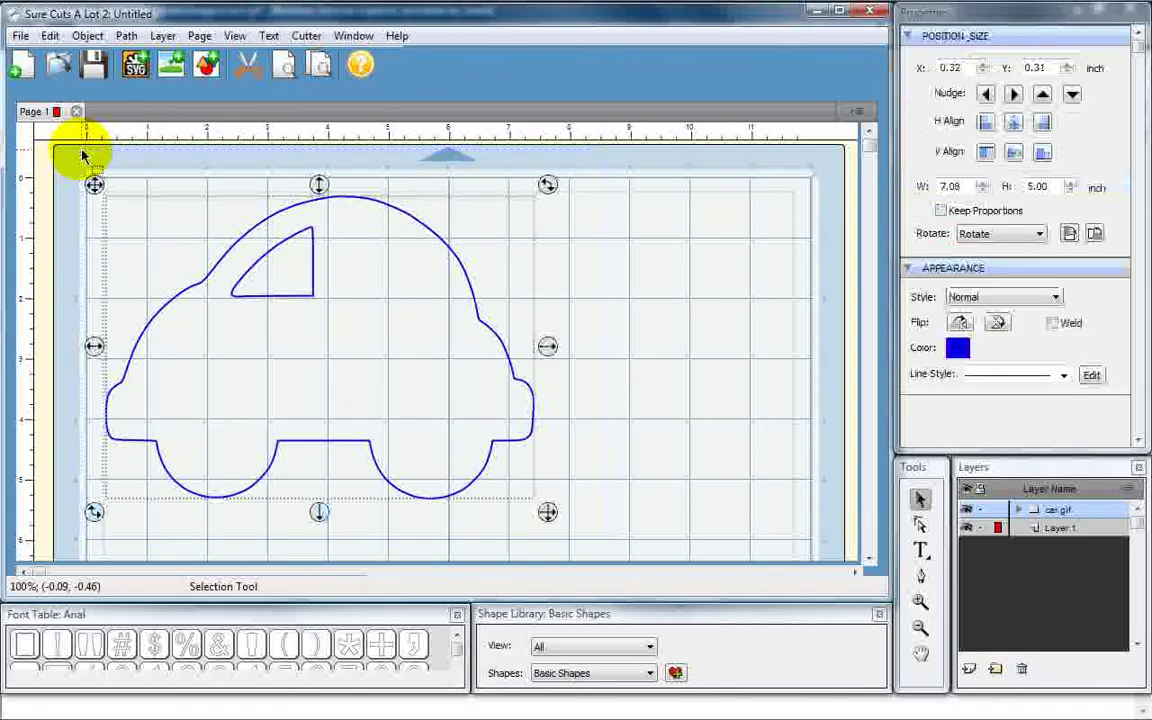
left_click(85, 38)
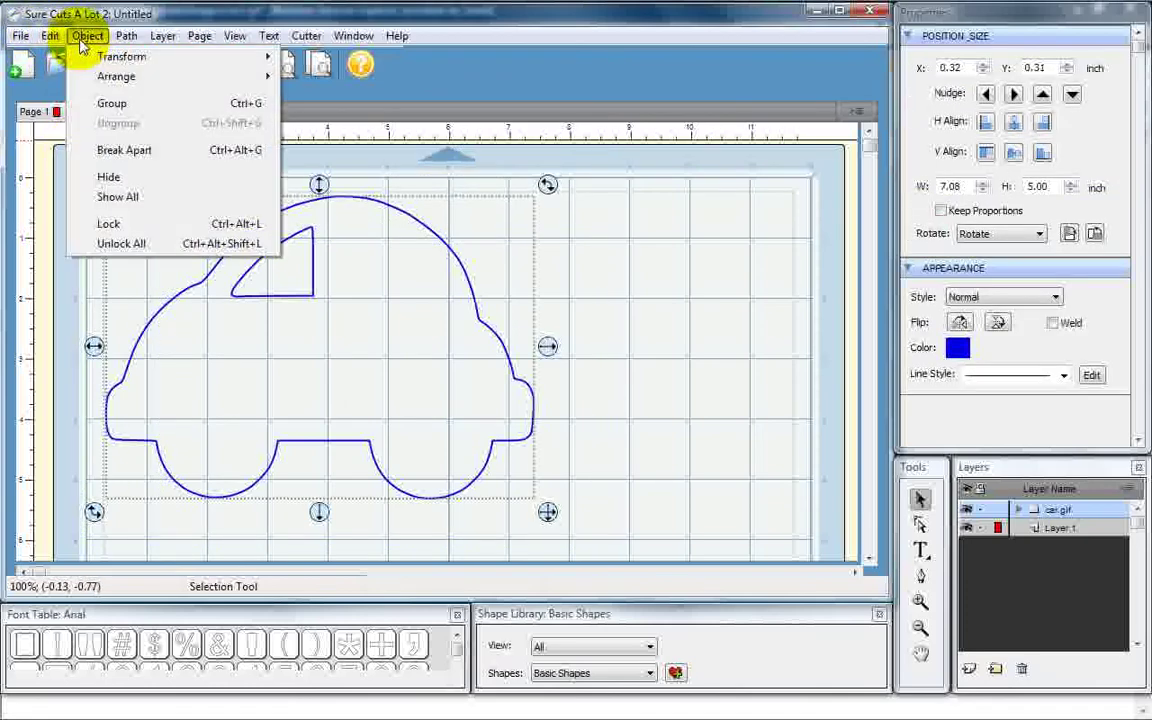
left_click(95, 106)
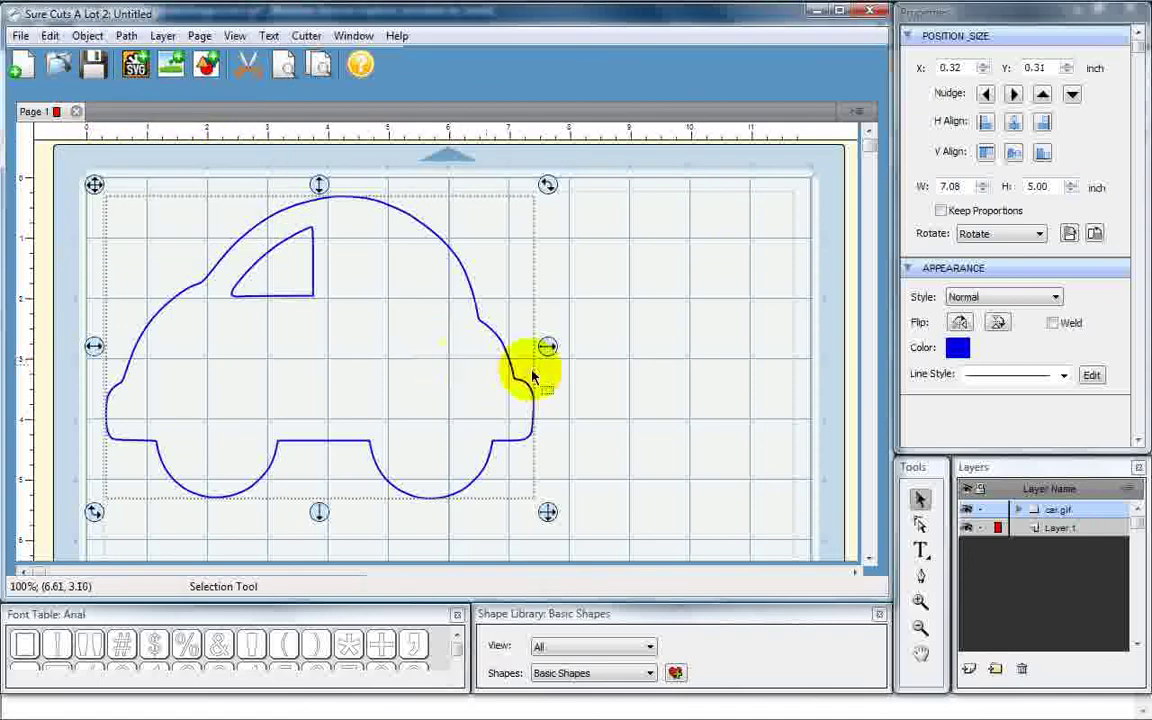
Nudge the grouped car slightly left and deselect it
left_click(620, 402)
left_click(141, 206)
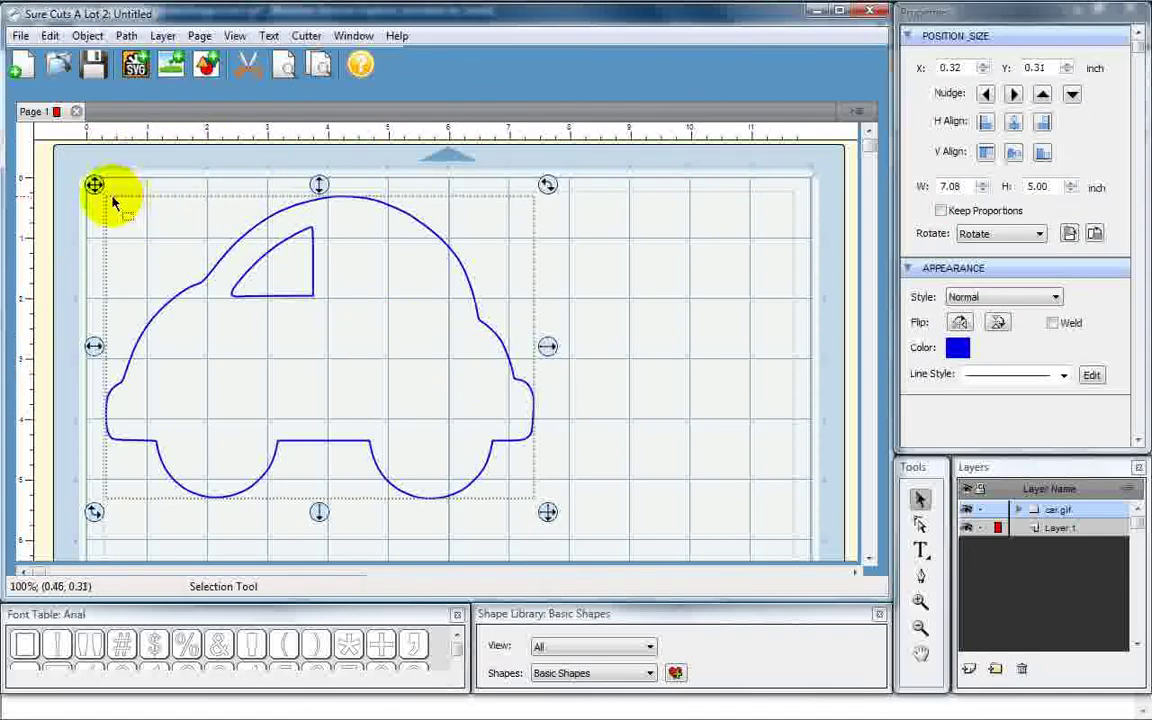
mouse_move(94, 184)
left_mouse_down()
mouse_move(159, 262)
mouse_move(91, 186)
left_mouse_up()
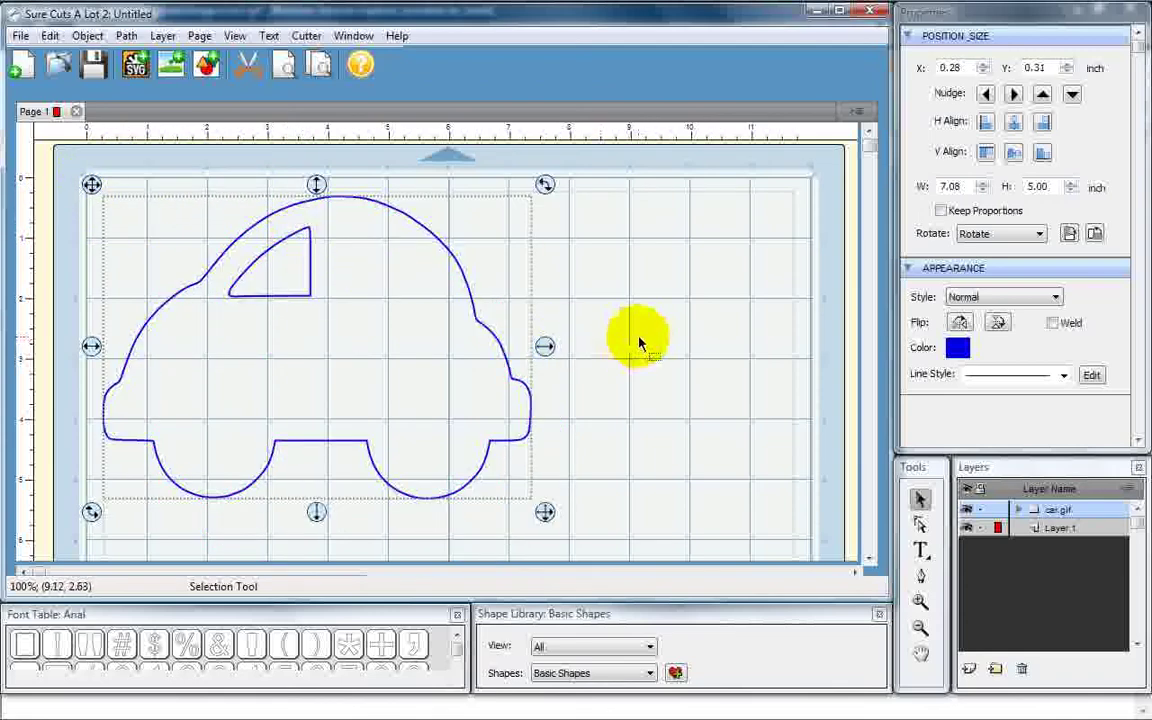
left_click(630, 342)
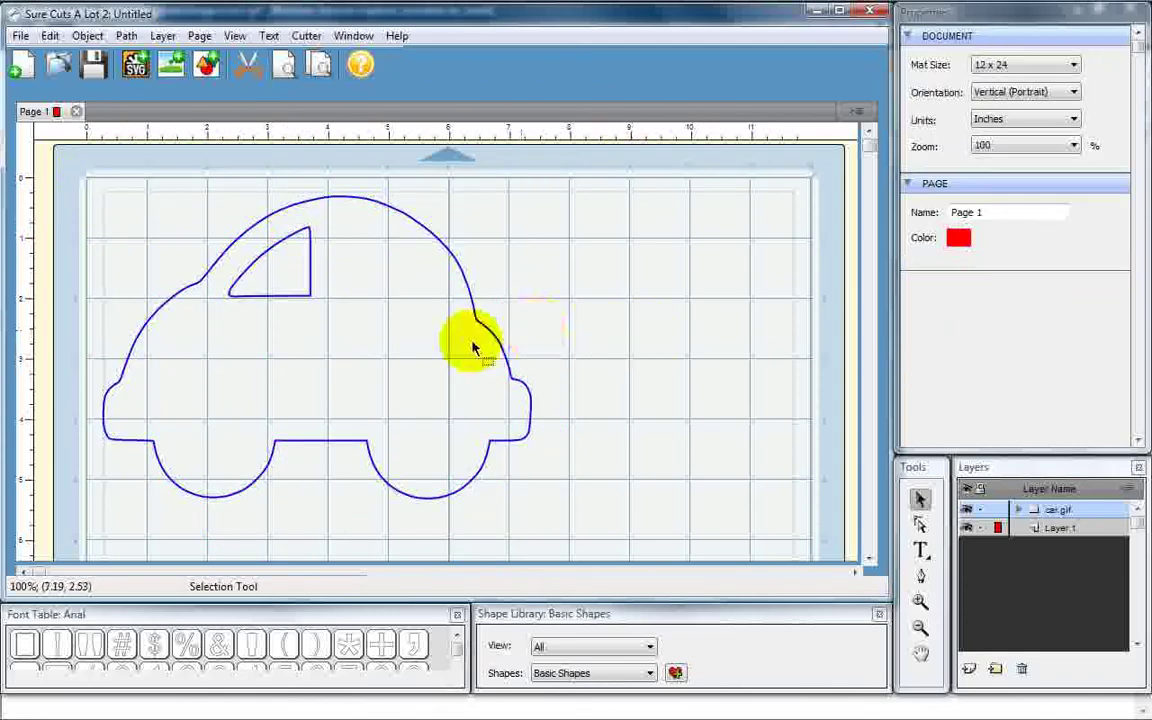
In Cut With Cricut, keep the Cricut Expression model and firmware 2.3
left_click(249, 75)
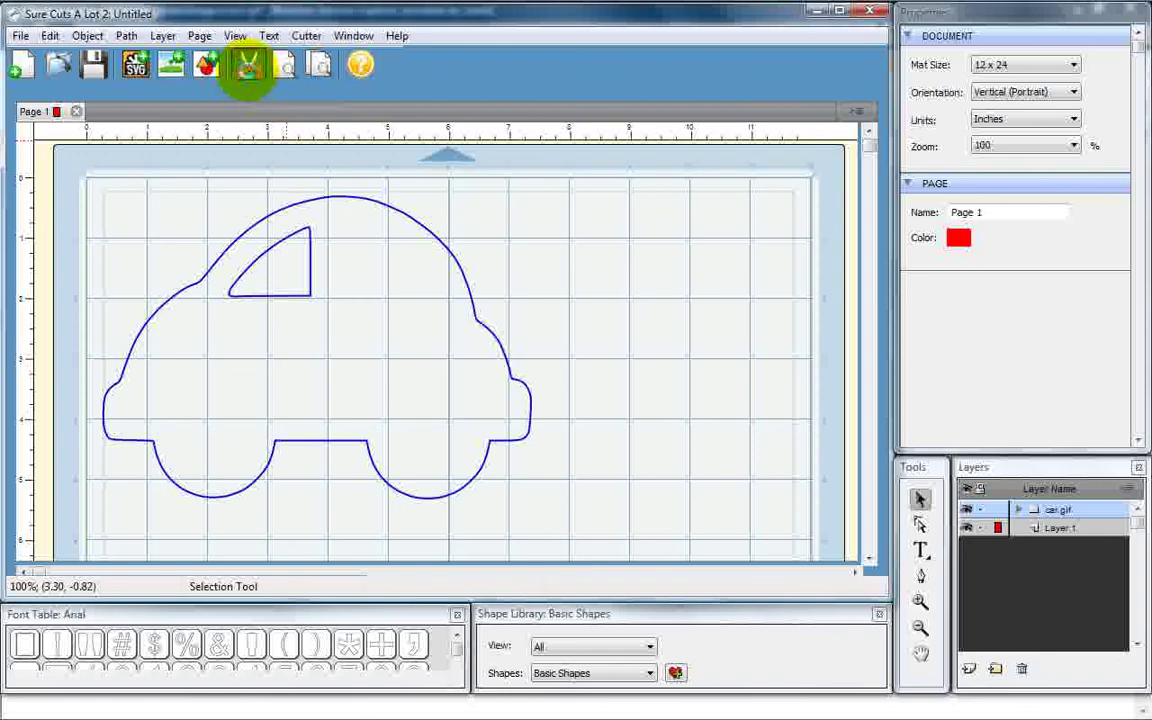
left_click(671, 331)
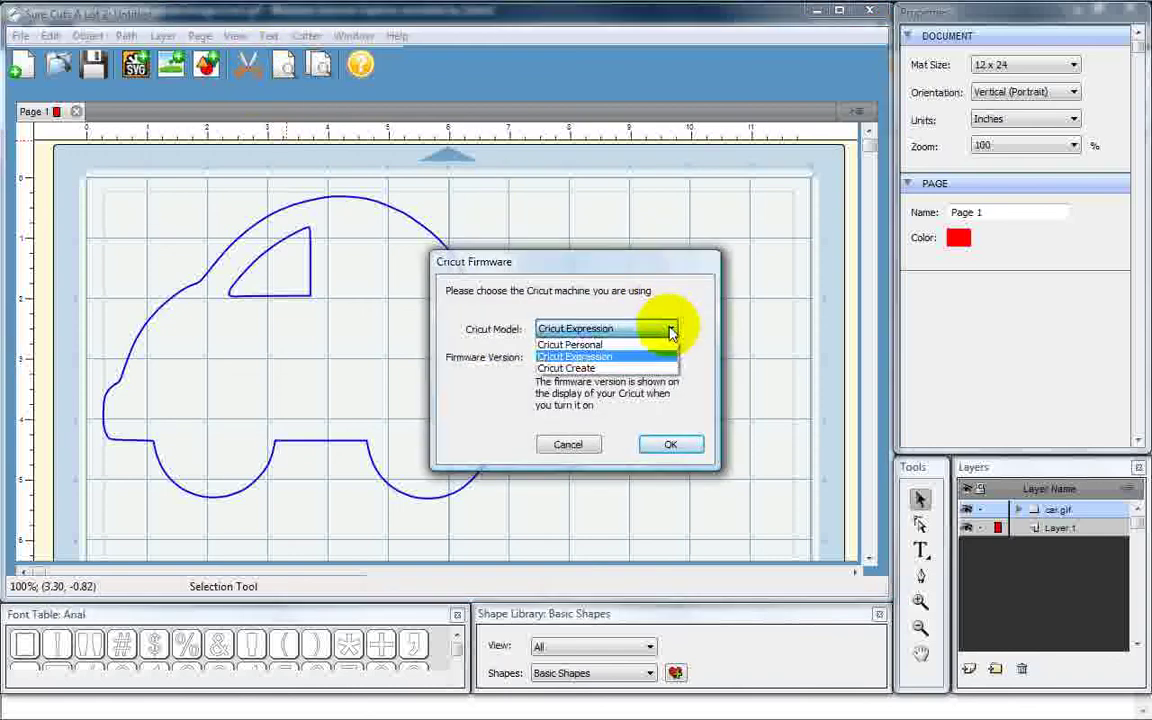
left_click(665, 330)
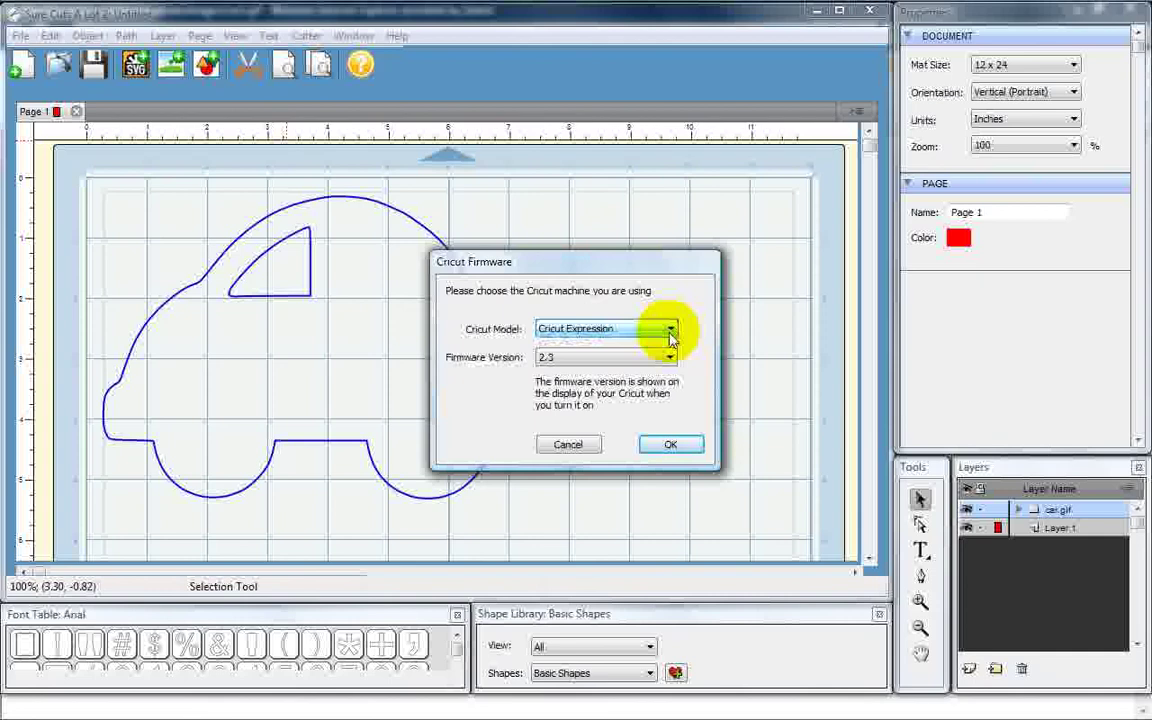
left_click(670, 362)
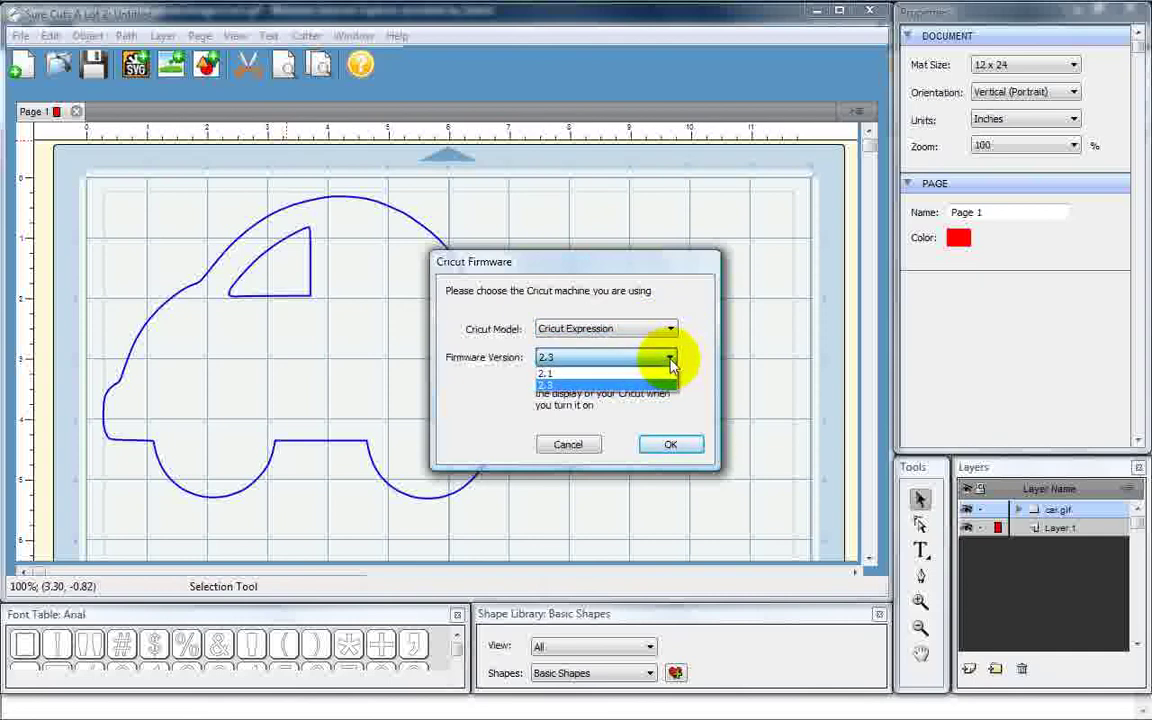
left_click(670, 365)
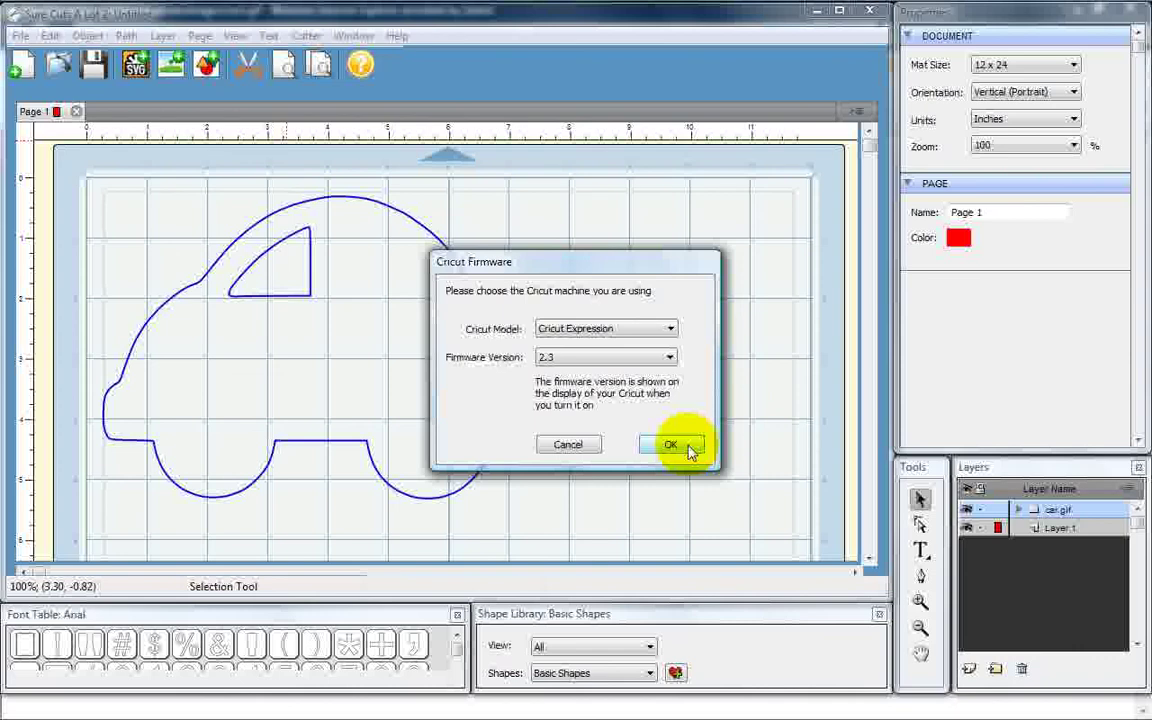
Cancel the cut and show the Expressions Vinyl page in Internet Explorer
left_click(579, 448)
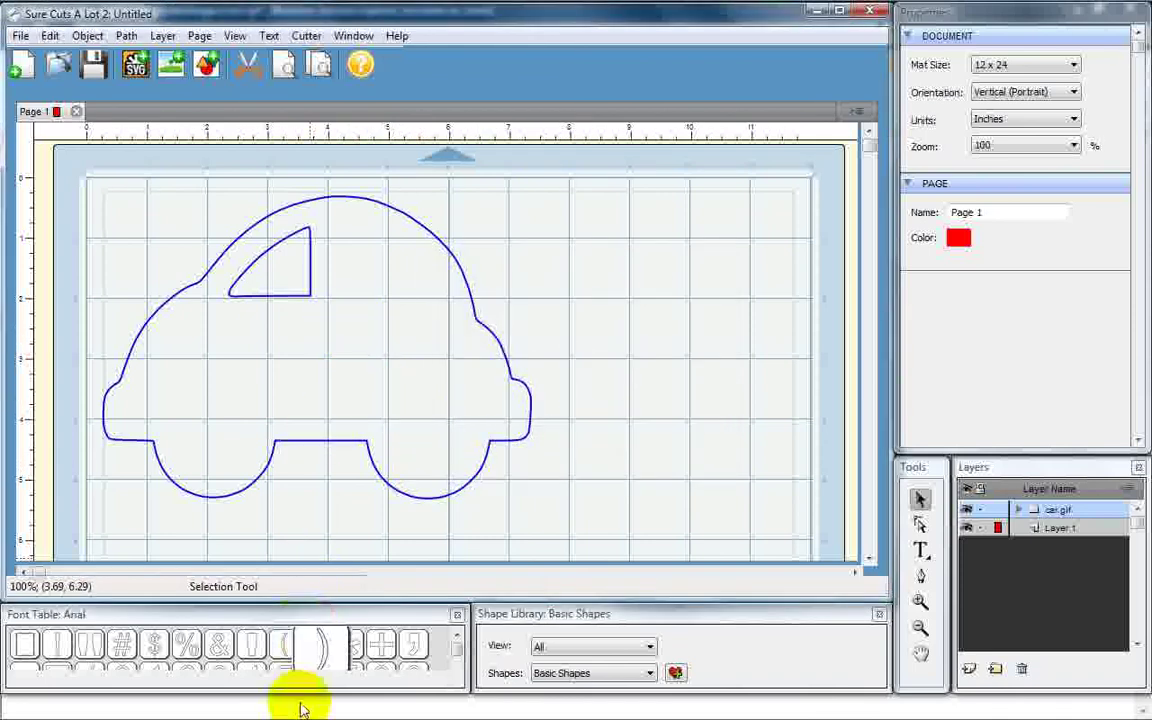
left_click(403, 710)
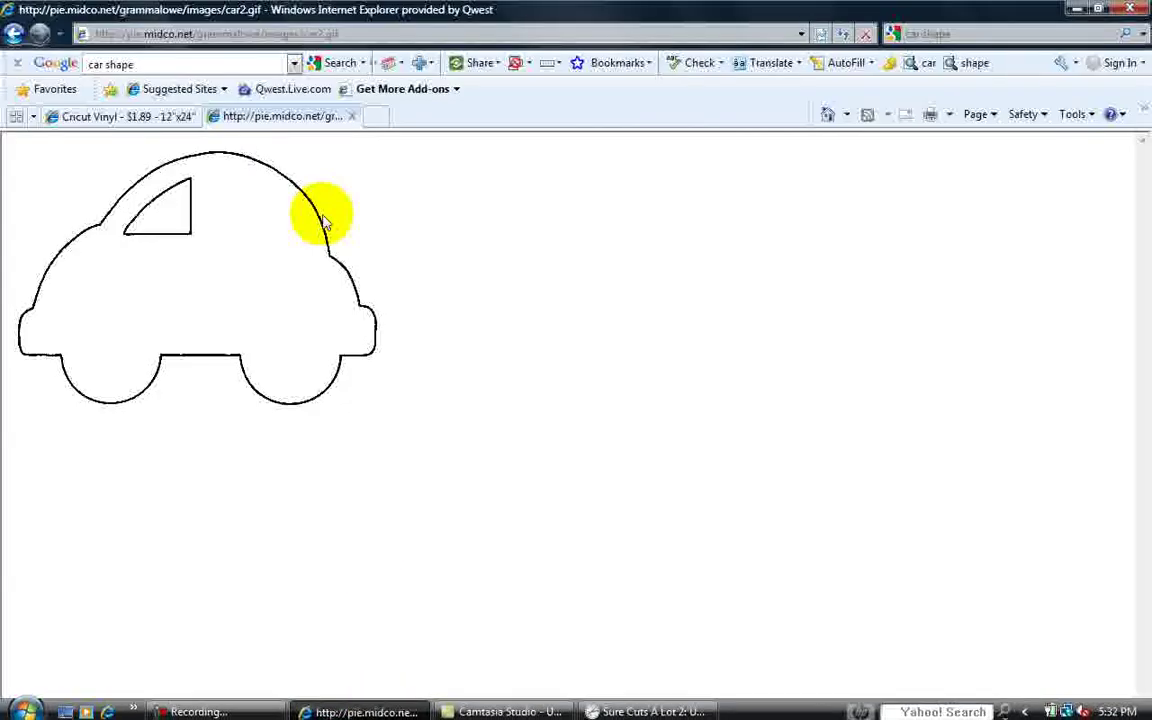
left_click(154, 121)
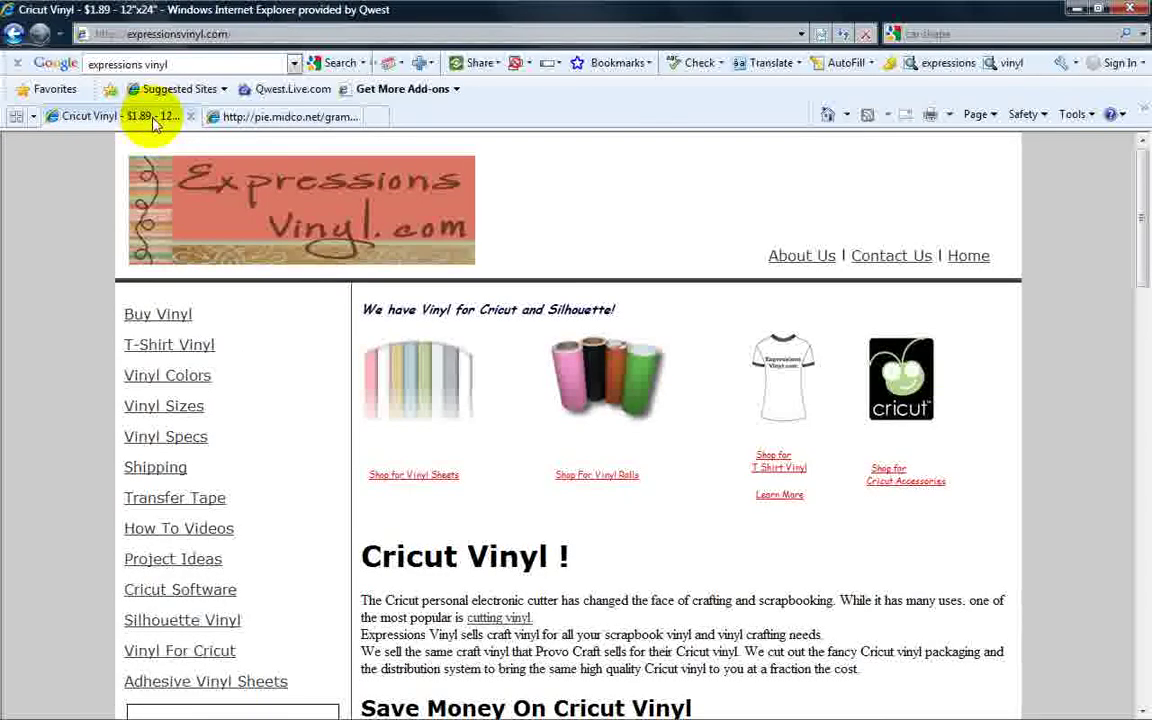